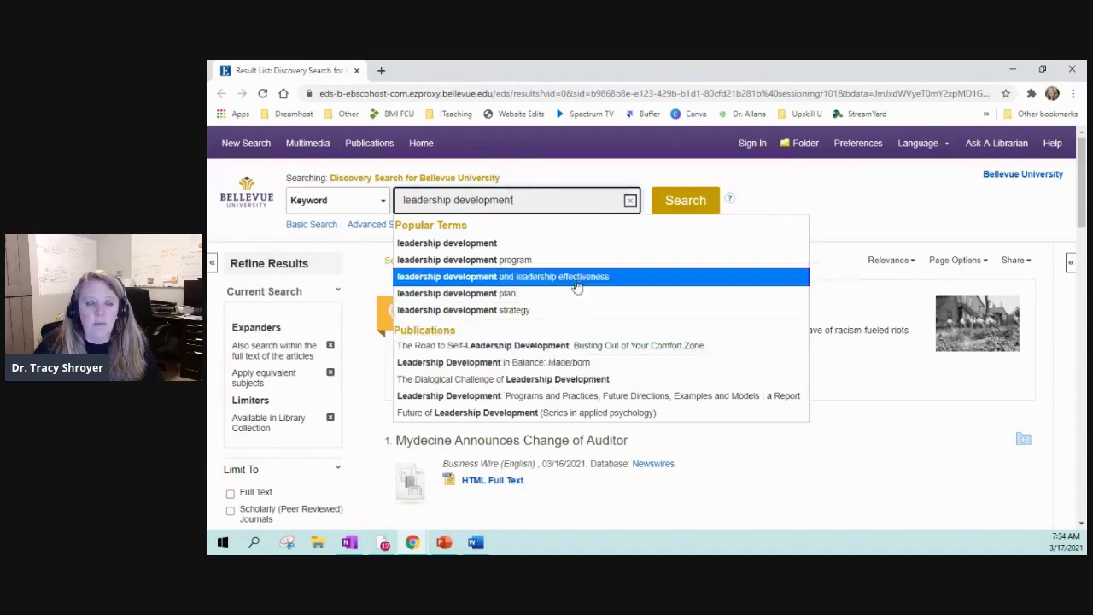
Step: Run a keyword search for "leadership development" in the library's discovery search
click(542, 250)
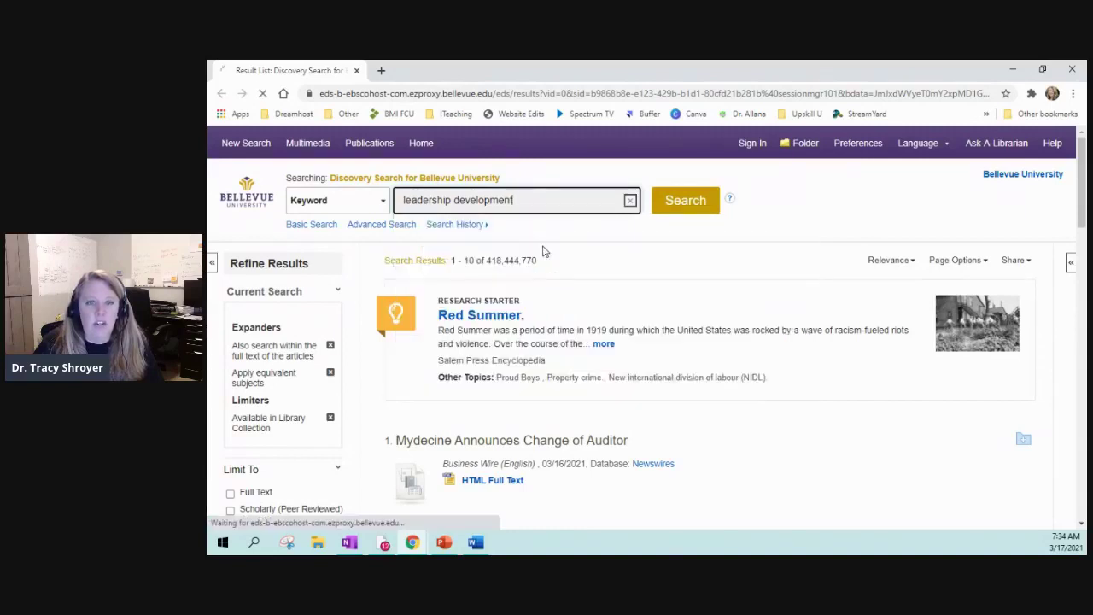
click(692, 204)
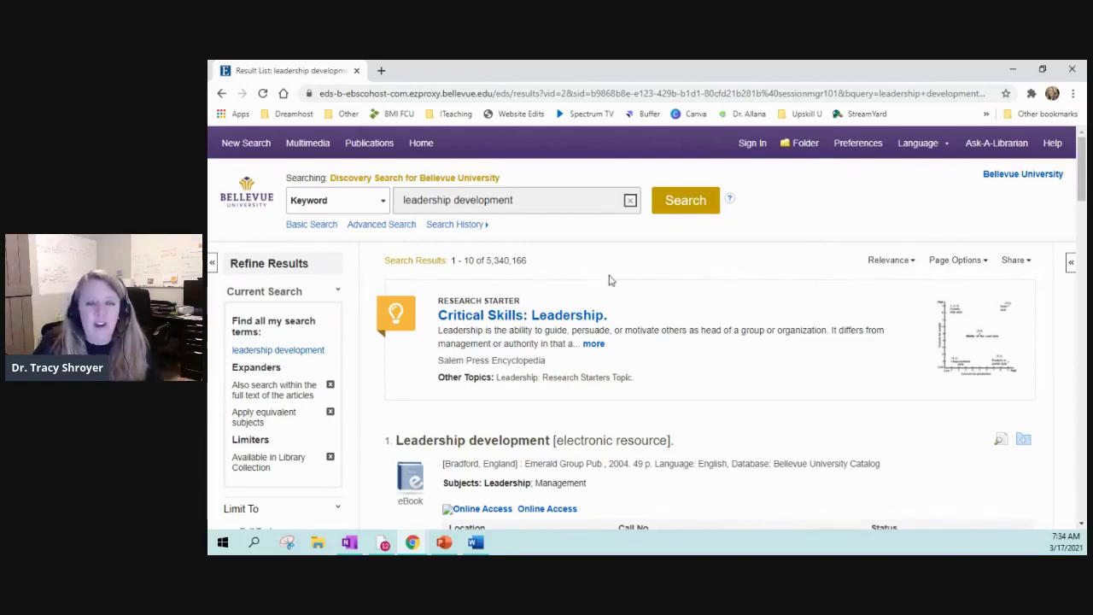
key(ctrl+minus)
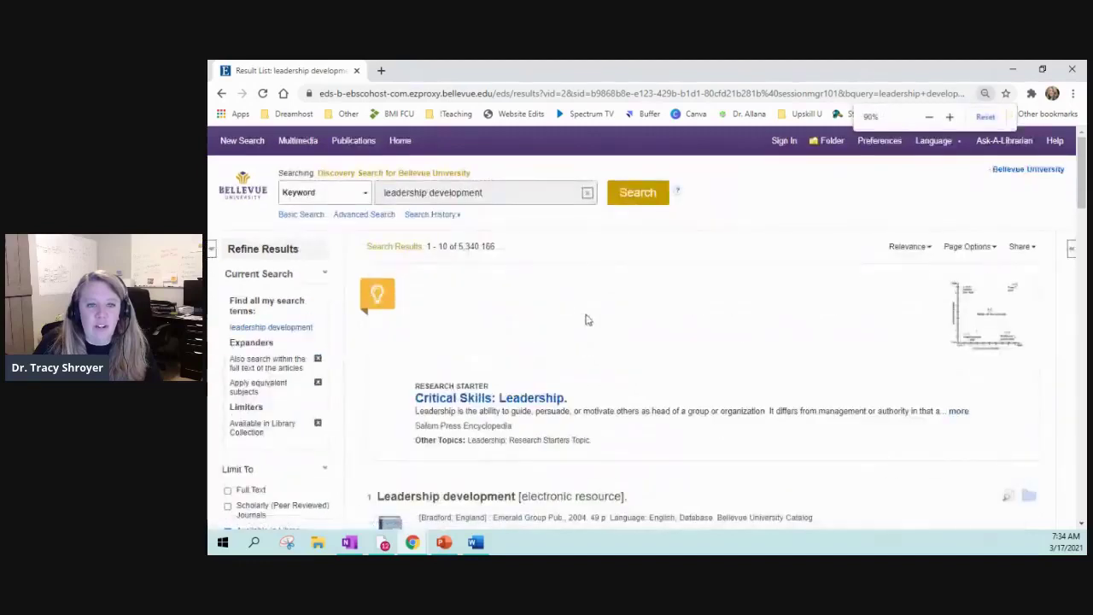
key(ctrl+plus)
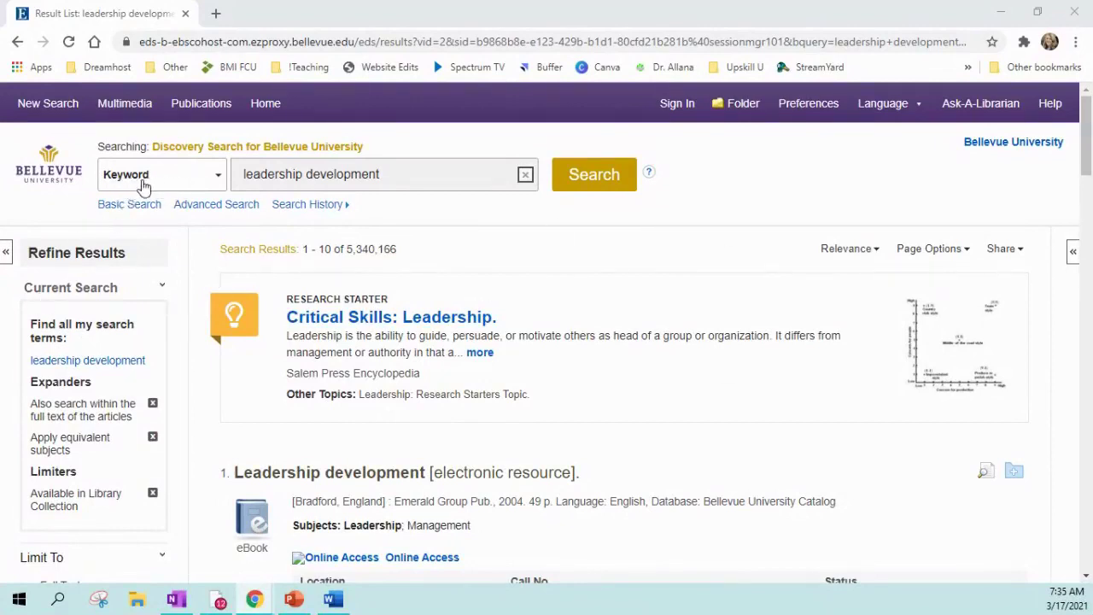
Step: Run an advanced search for "leadership development" restricted to the TI Title field
click(220, 178)
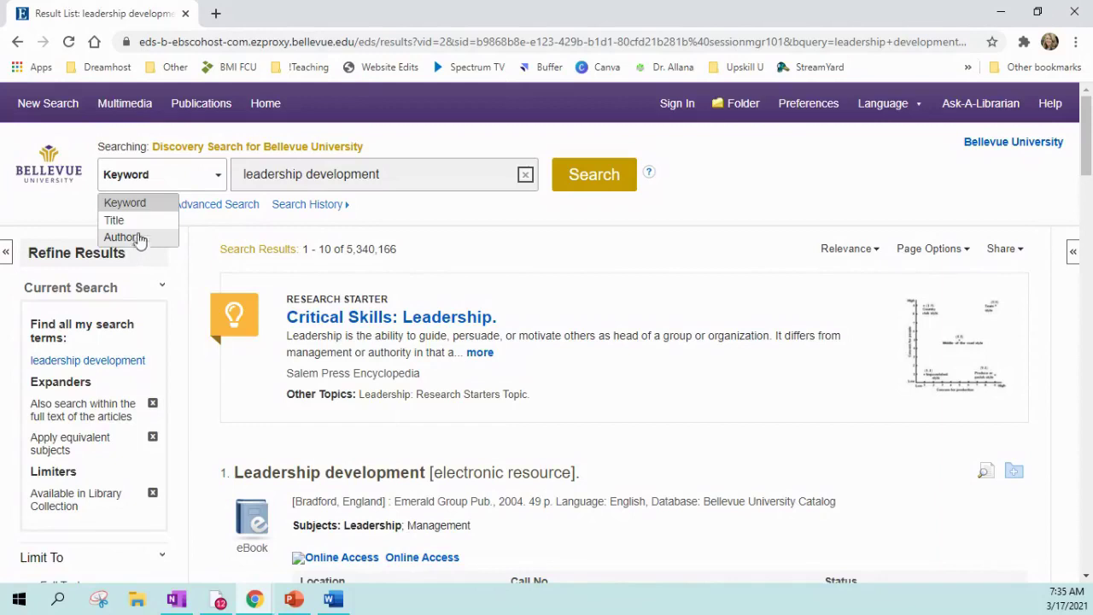
click(195, 177)
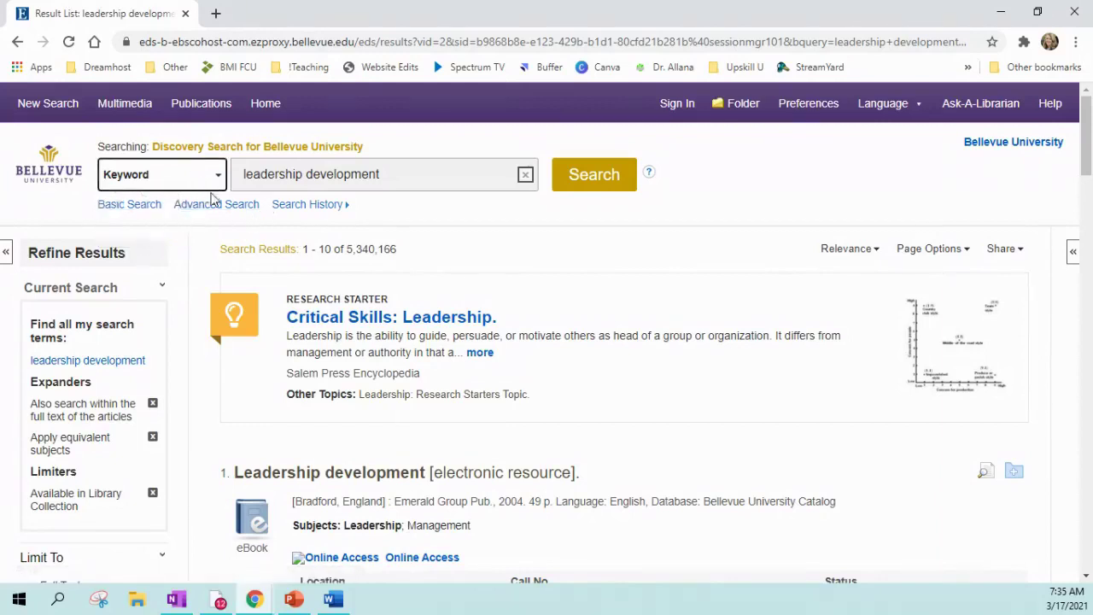
click(216, 207)
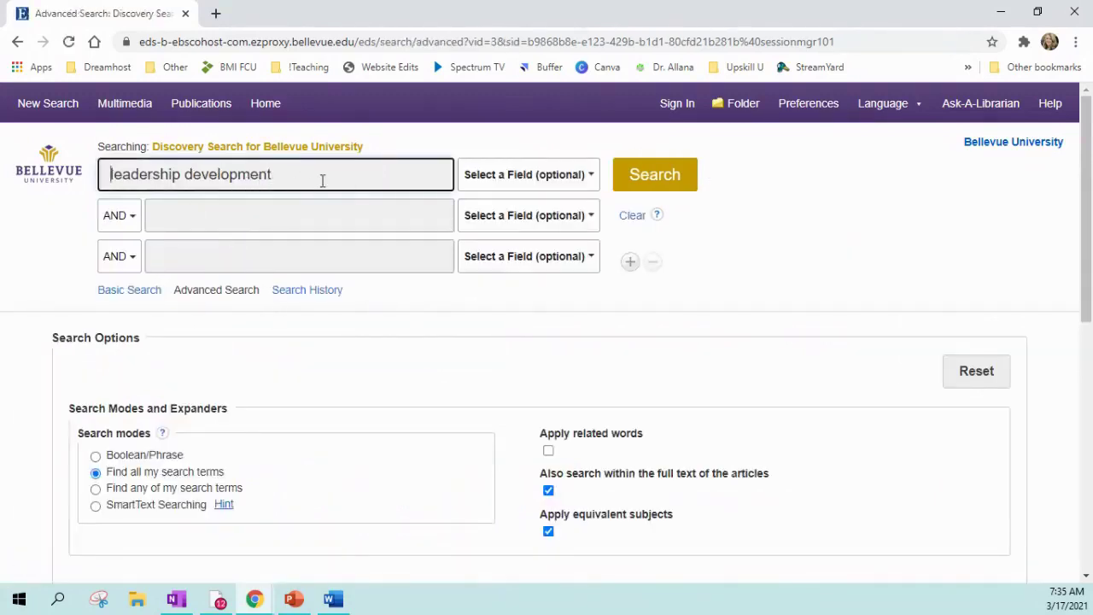
click(574, 176)
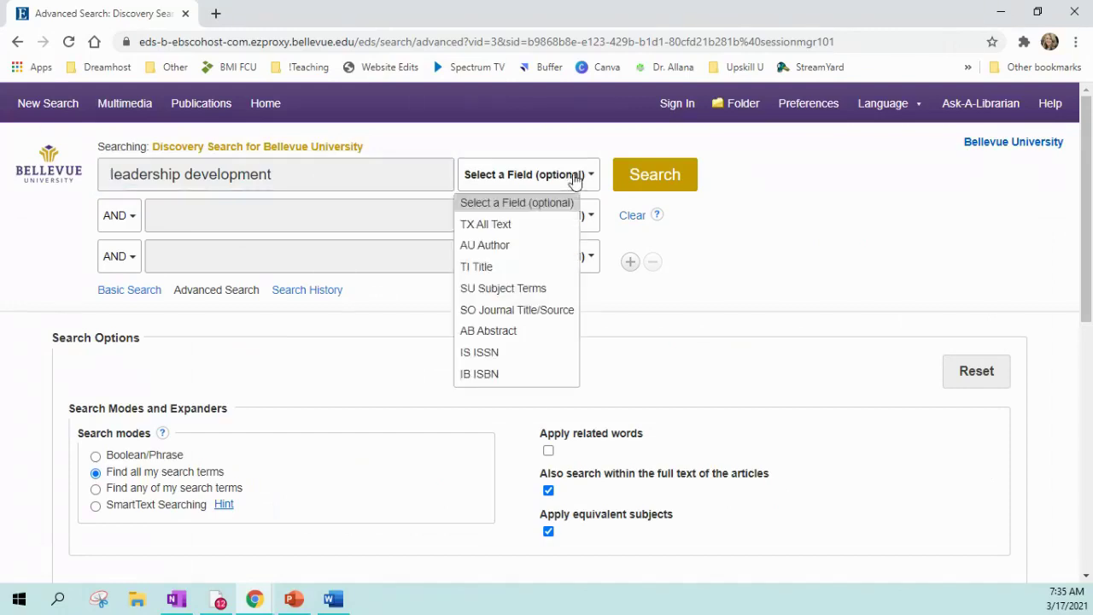
click(515, 268)
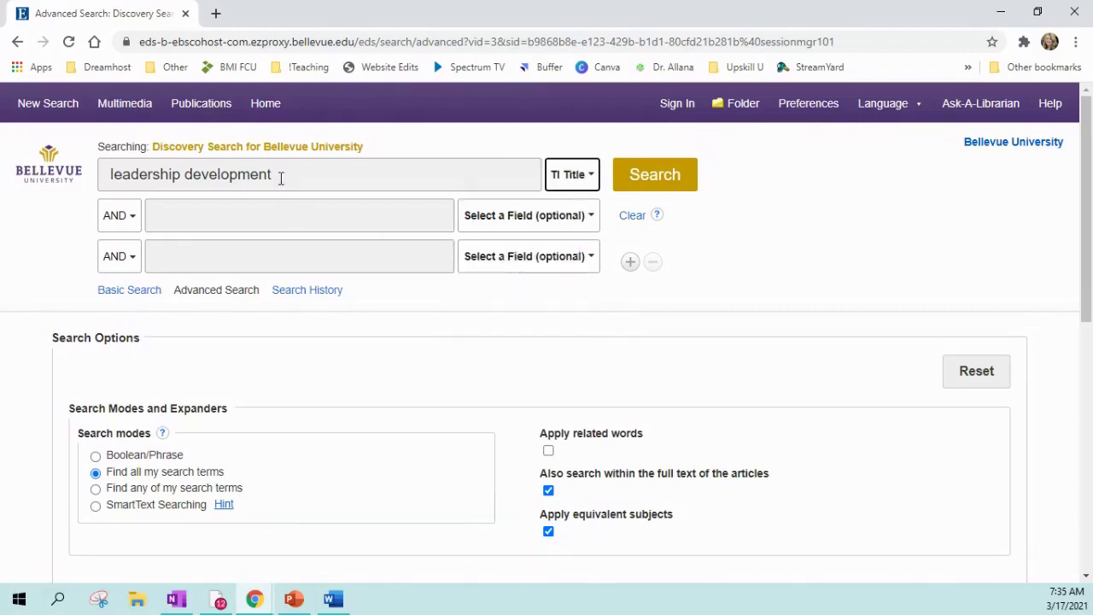
click(673, 175)
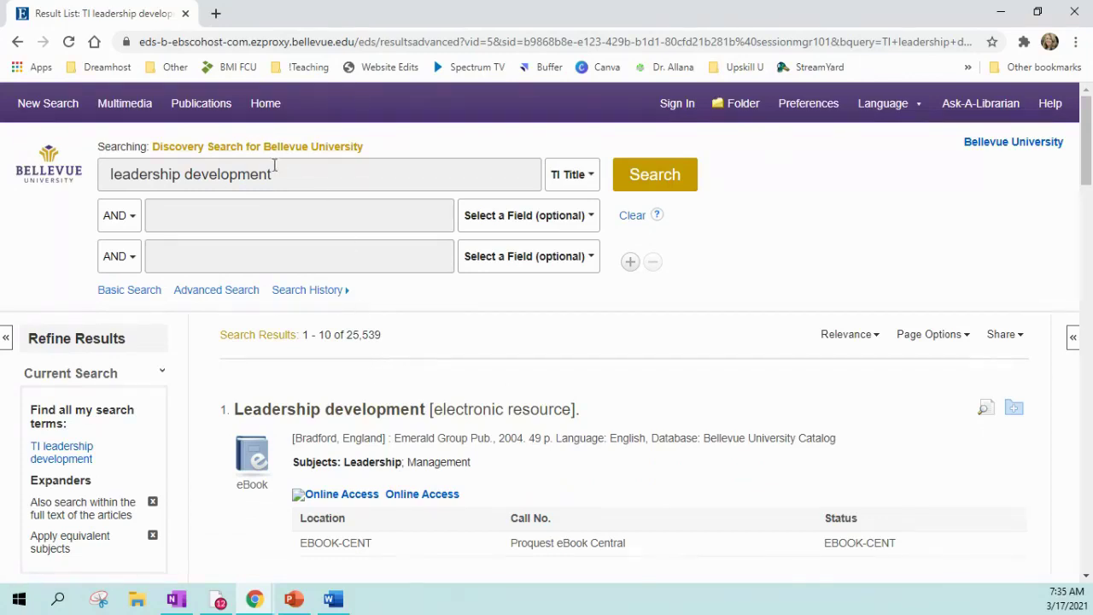
Step: Limit the title search results to items available in Full Text
click(322, 215)
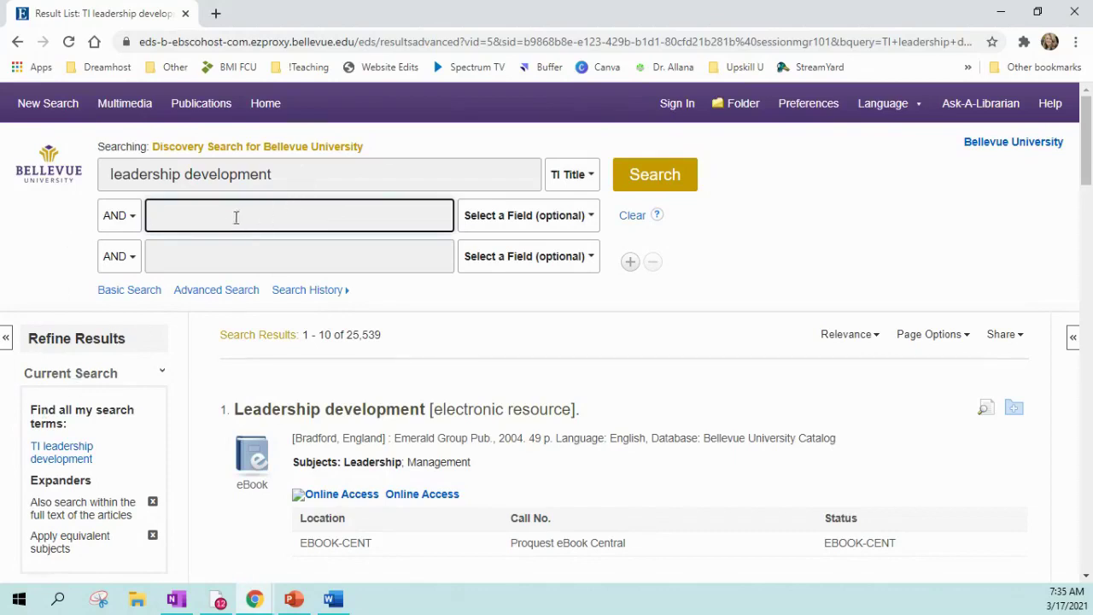
scroll(52, 333, down, 2)
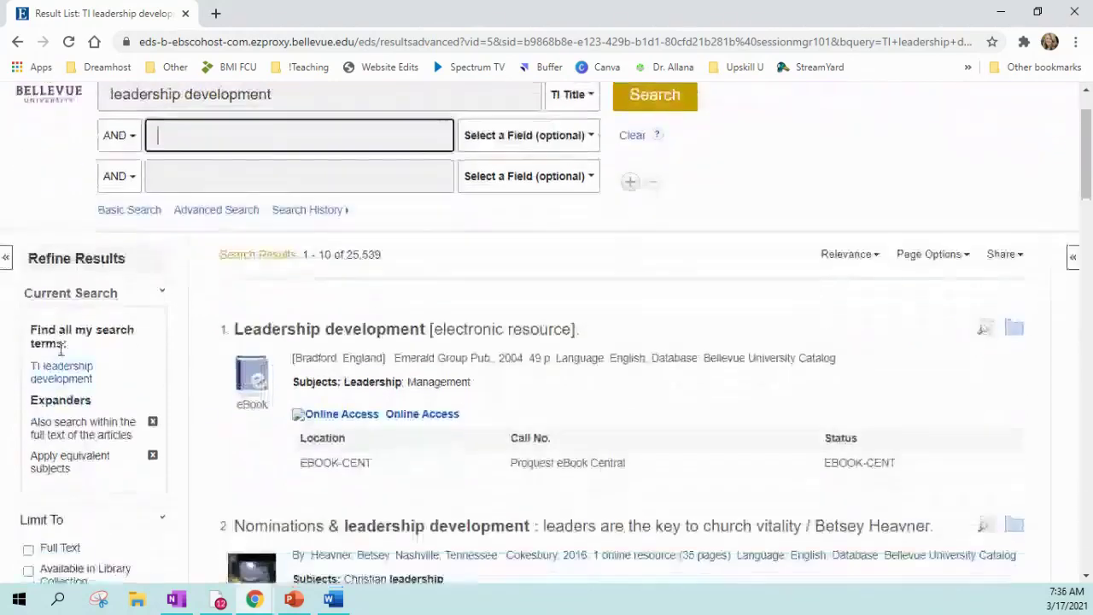
scroll(61, 350, down, 3)
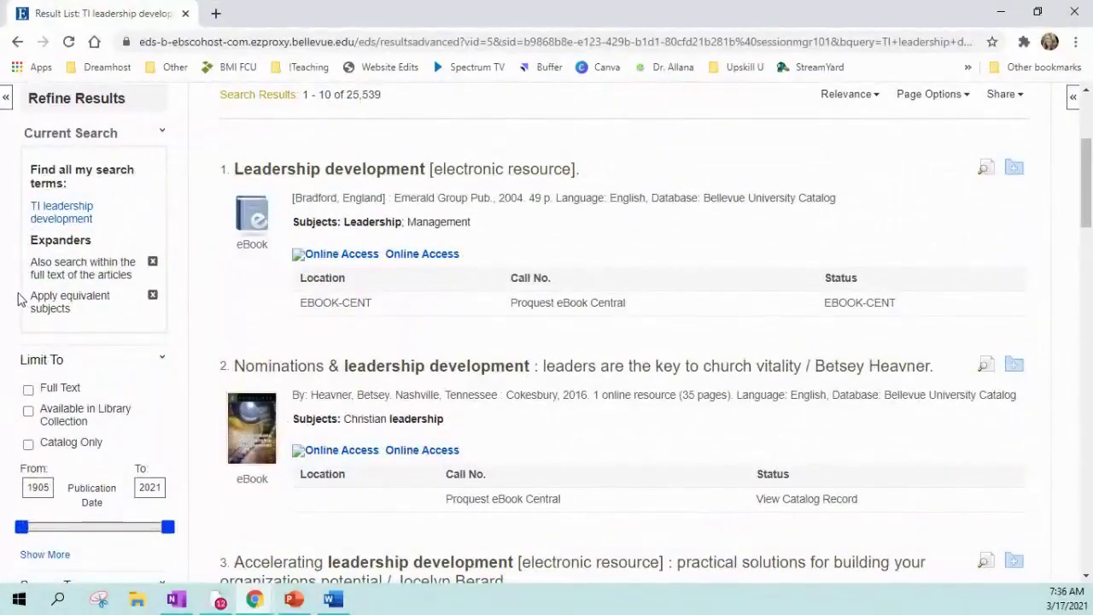
scroll(22, 300, down, 1)
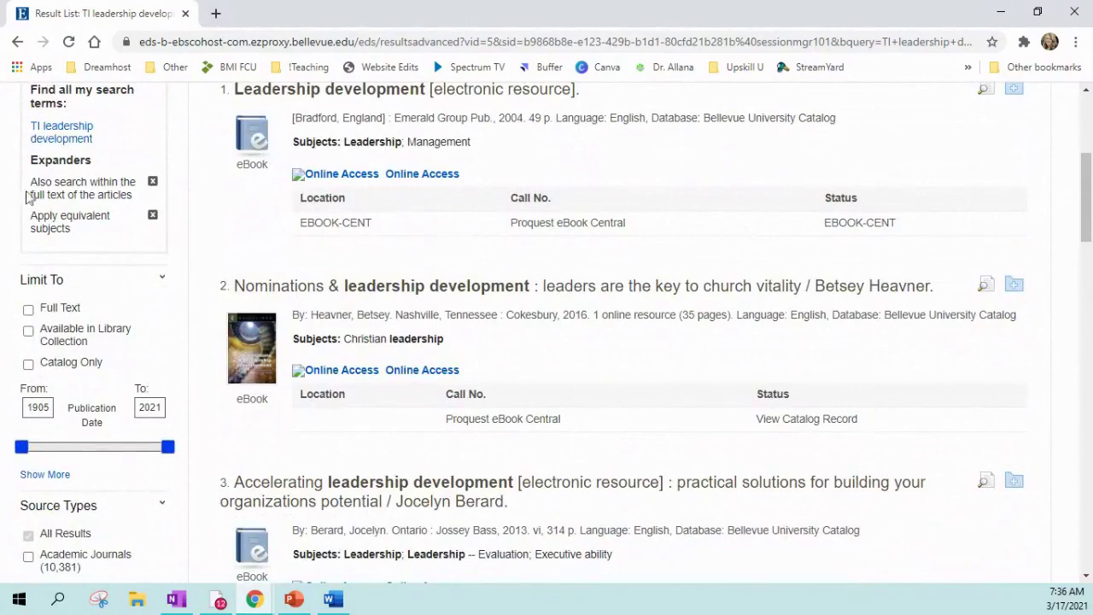
scroll(20, 263, down, 1)
scroll(20, 263, down, 1)
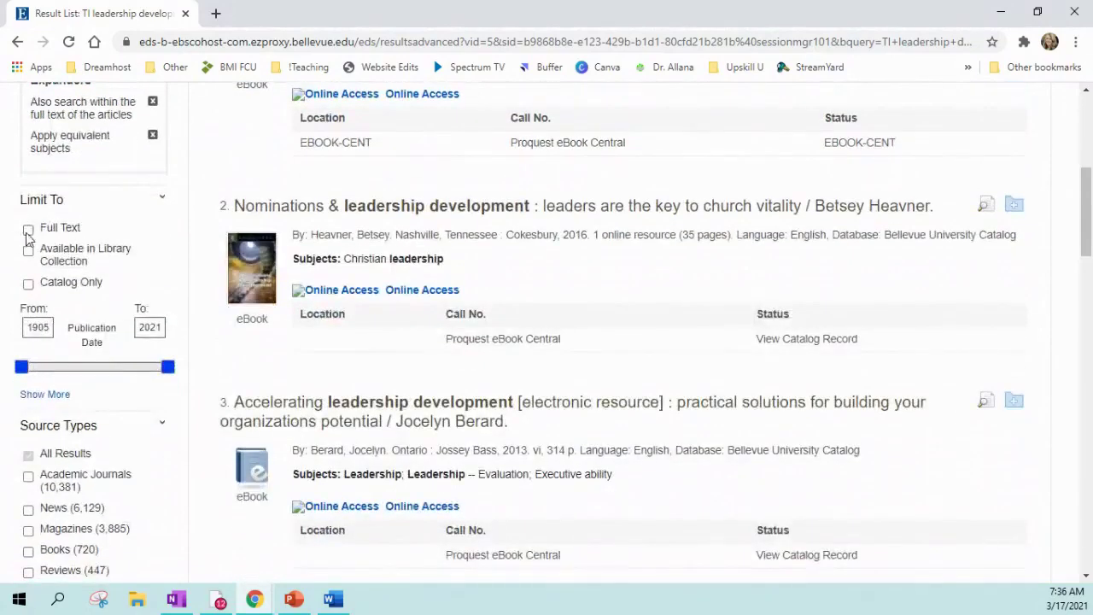
click(29, 232)
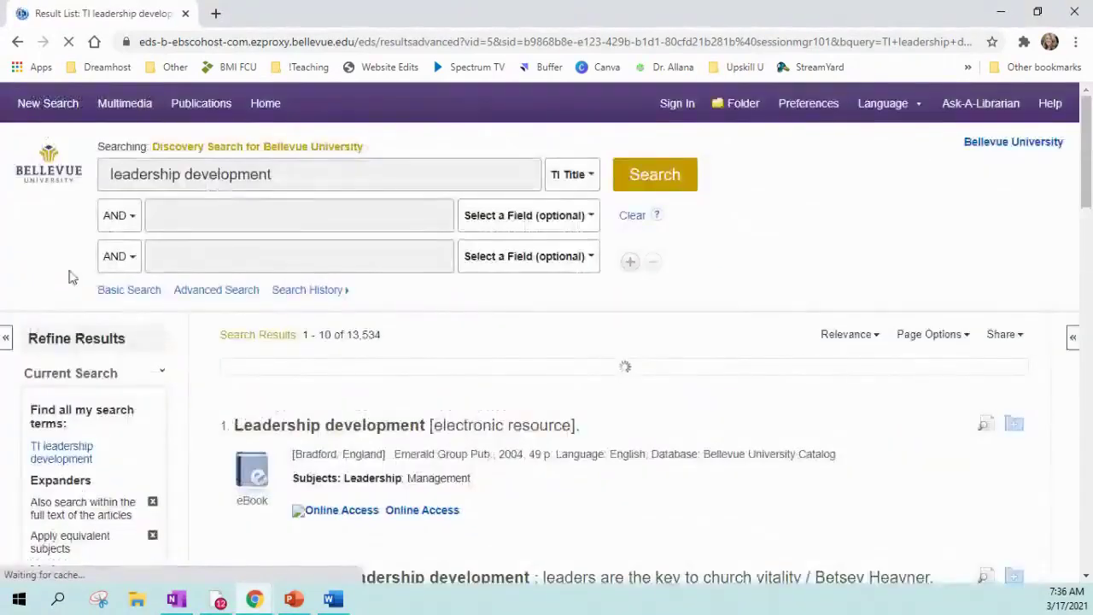
Step: Set the start of the publication date range to 2011 to narrow the full-text results
scroll(53, 363, down, 2)
scroll(53, 362, down, 3)
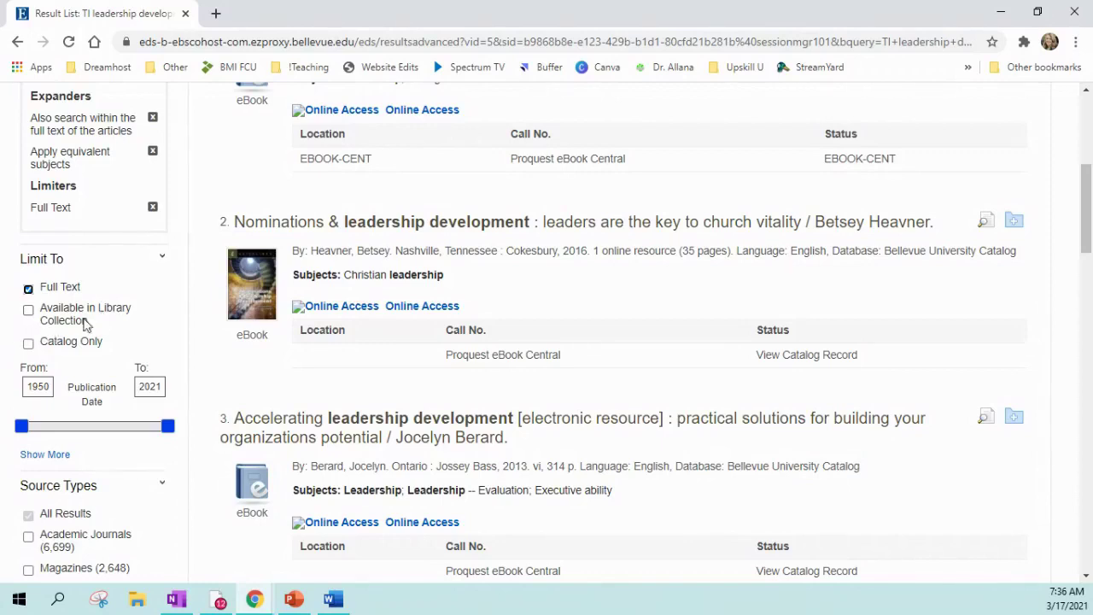
scroll(110, 357, down, 3)
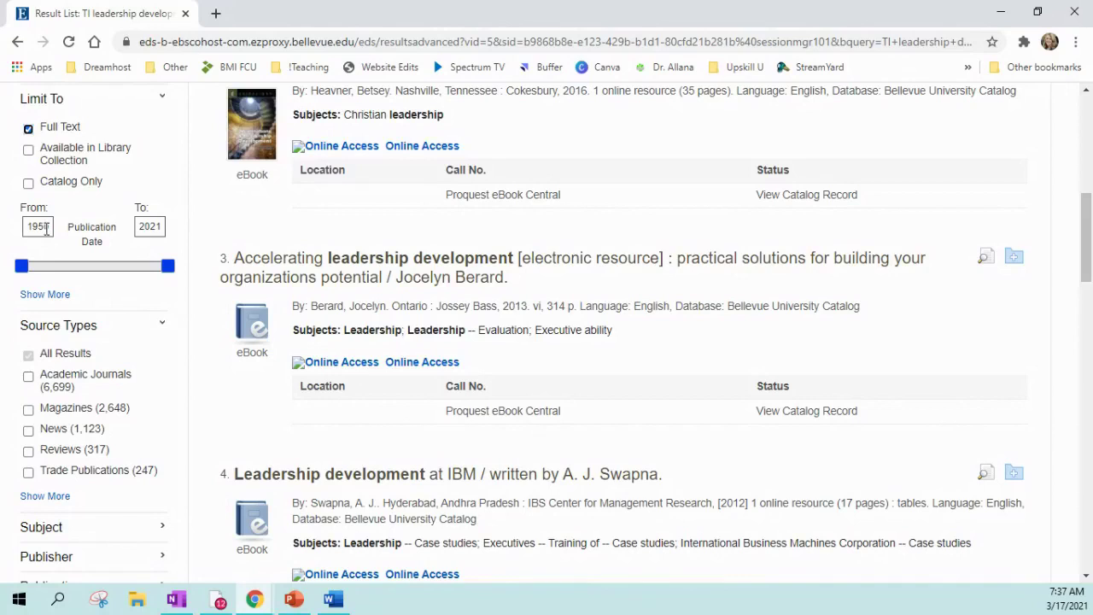
drag(30, 227, 54, 224)
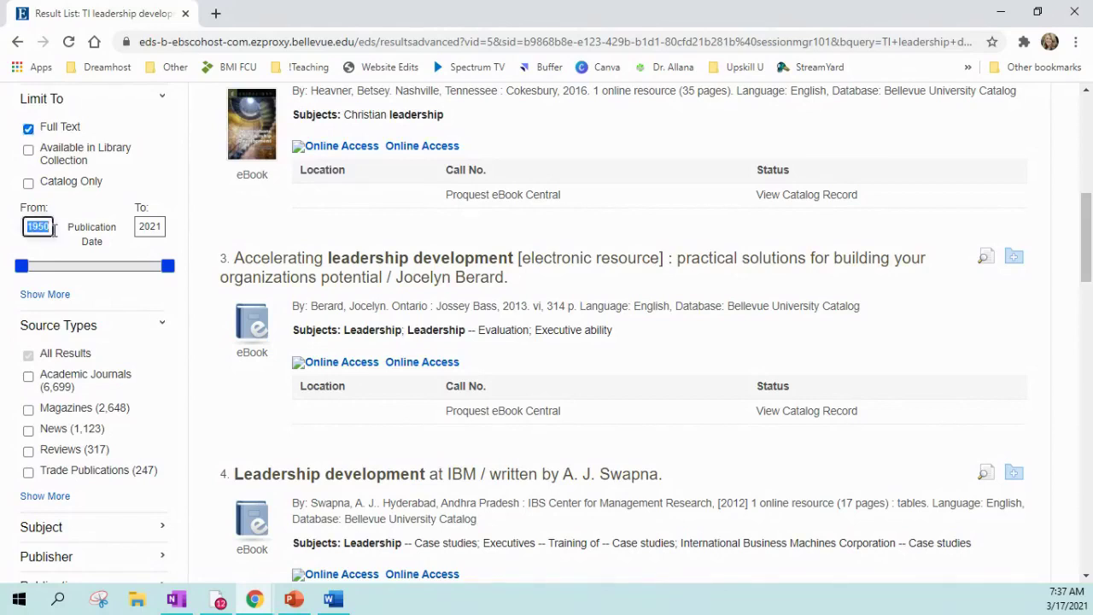
text(2011)
key(Tab)
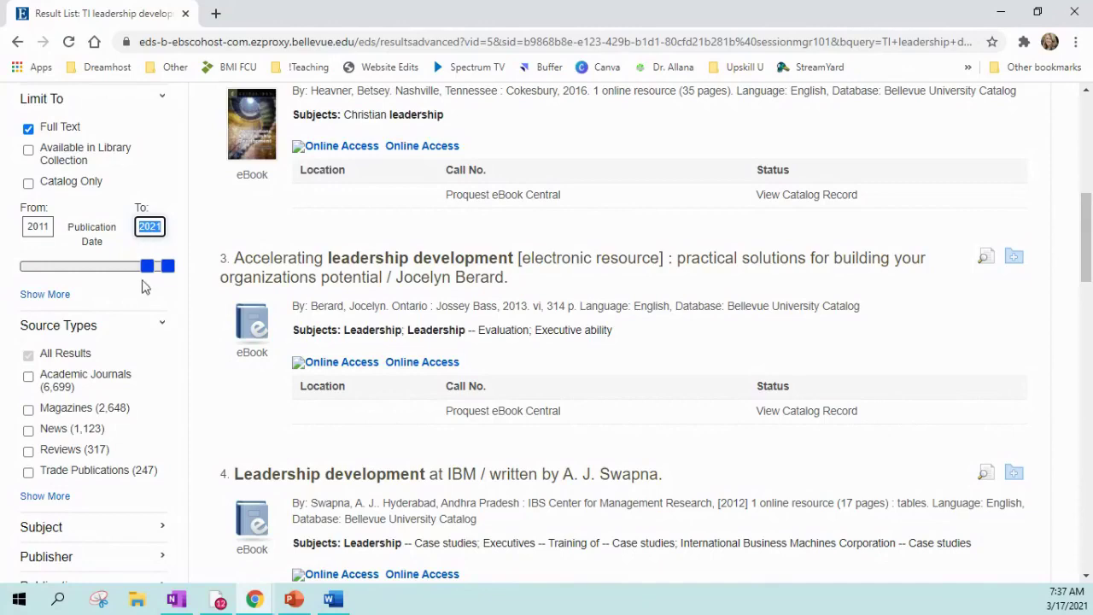
scroll(180, 311, up, 1)
scroll(183, 313, down, 1)
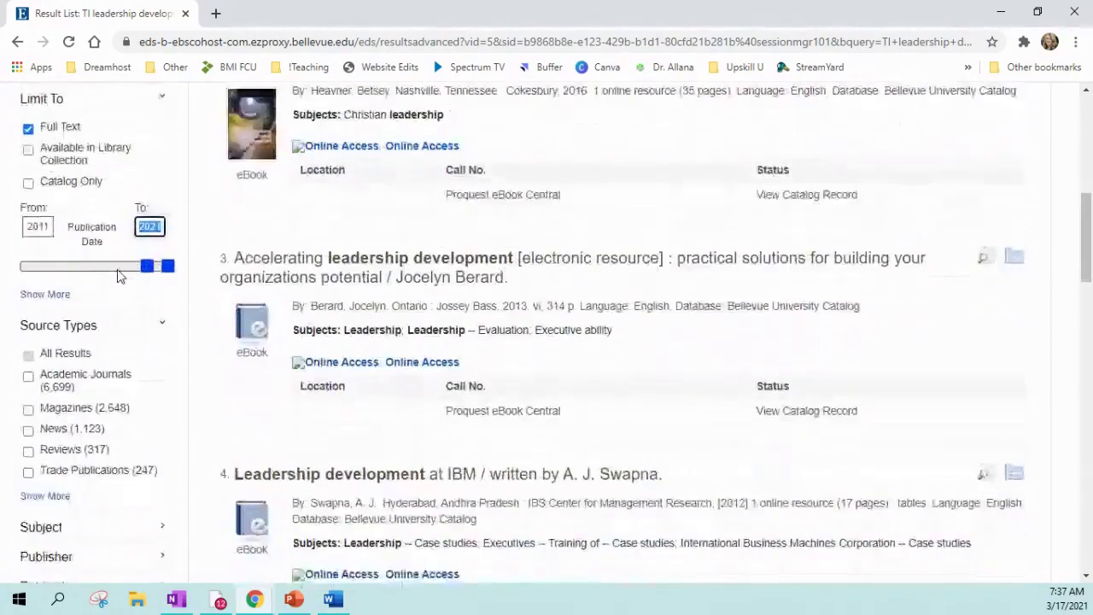
scroll(124, 273, up, 2)
scroll(431, 194, down, 1)
scroll(512, 170, up, 5)
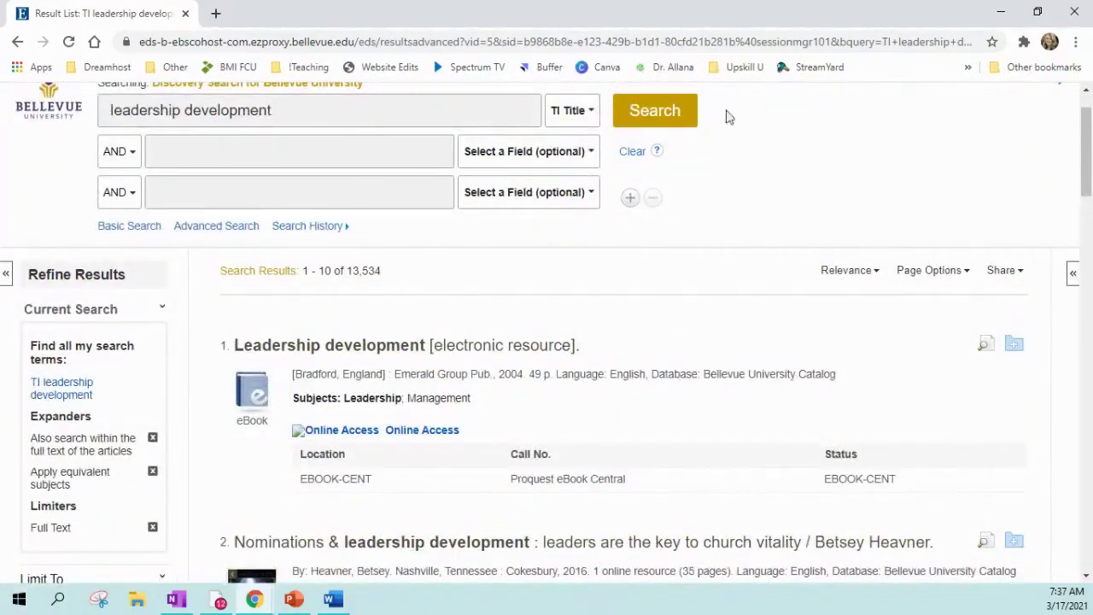
scroll(1084, 103, up, 1)
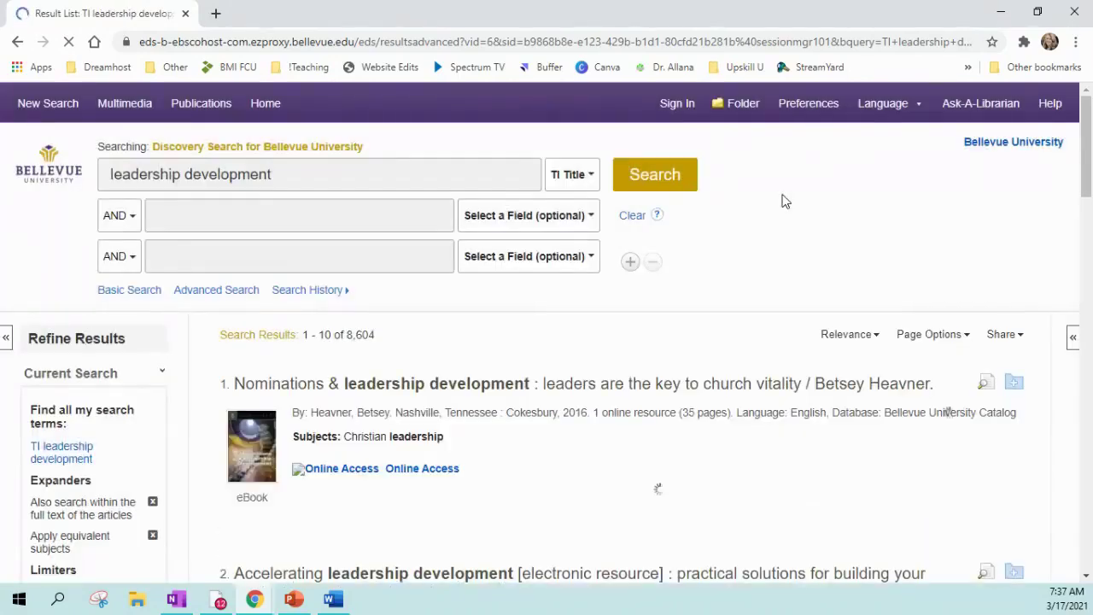
Step: Restrict the source types of the date-limited results to Academic Journals
scroll(785, 201, down, 4)
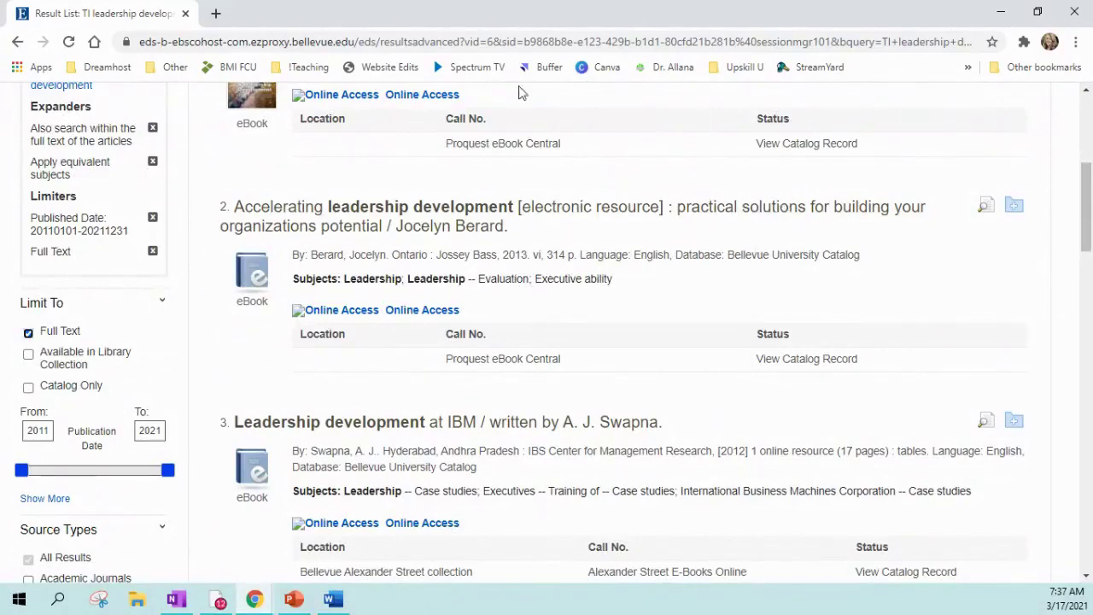
scroll(563, 244, up, 5)
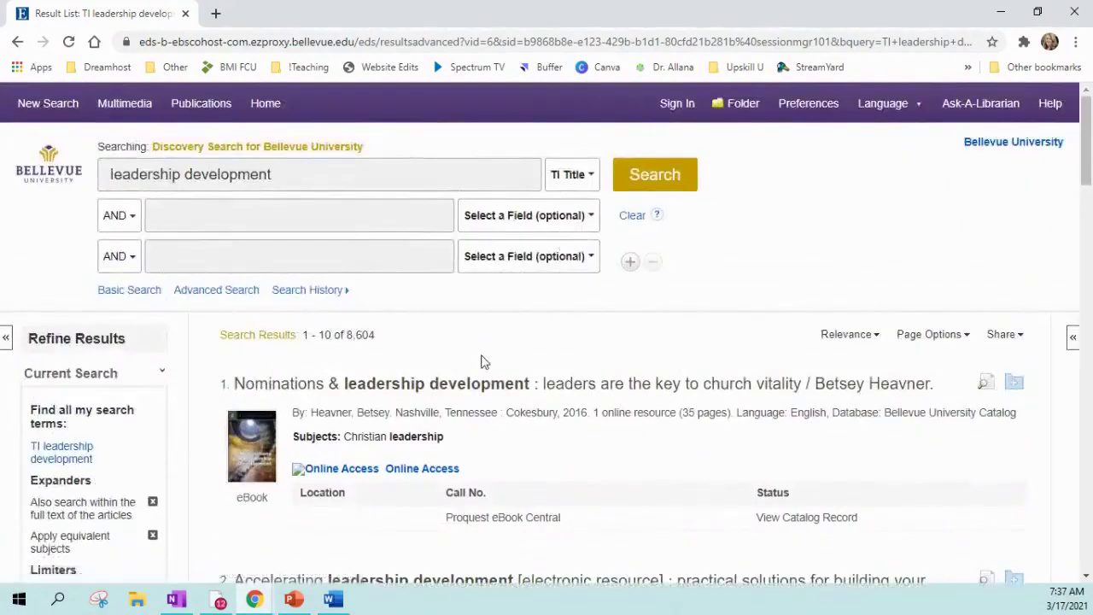
scroll(12, 536, down, 1)
scroll(13, 537, down, 5)
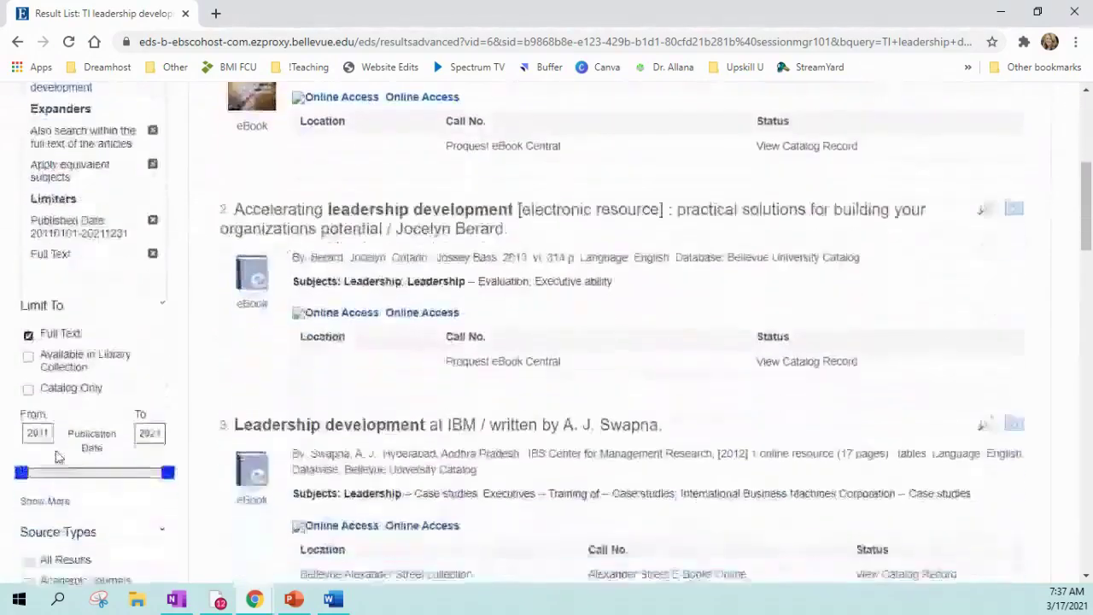
scroll(107, 397, down, 1)
scroll(108, 393, down, 1)
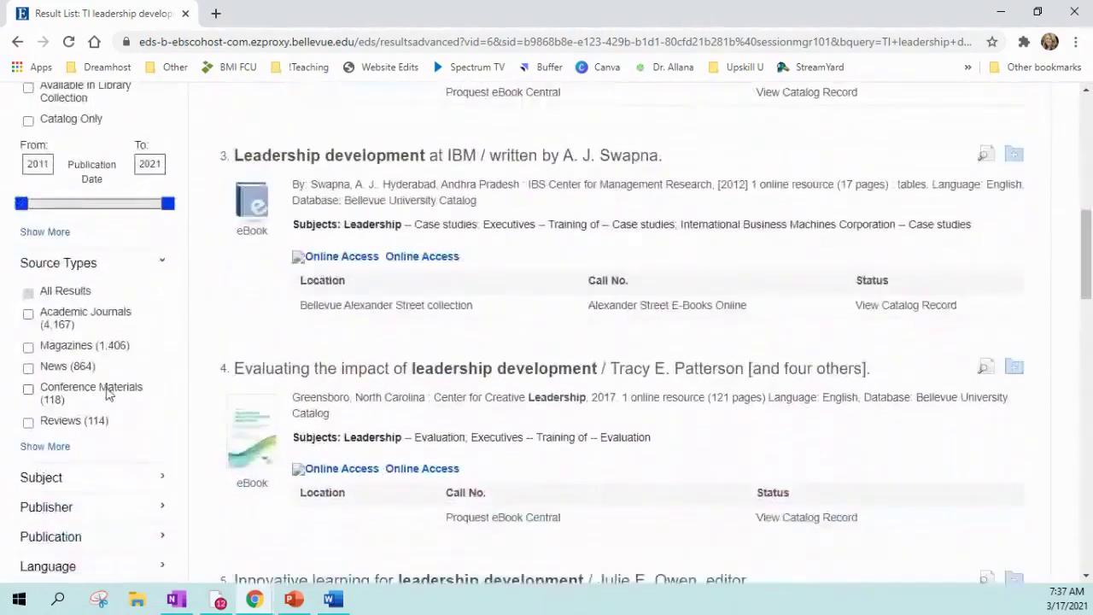
scroll(68, 302, up, 1)
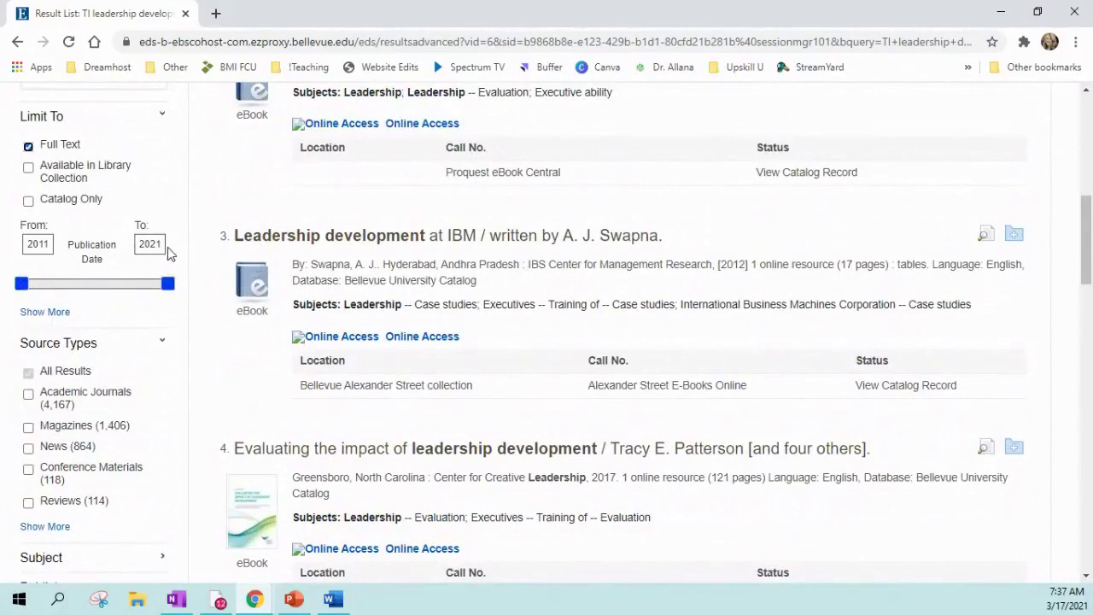
scroll(146, 352, down, 1)
scroll(146, 353, down, 2)
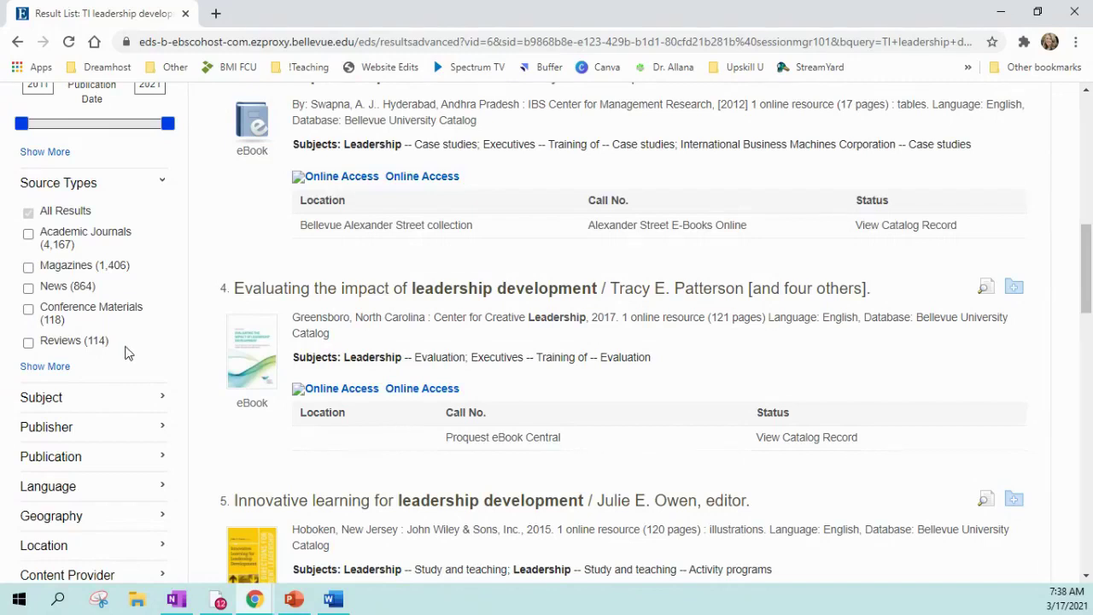
click(28, 234)
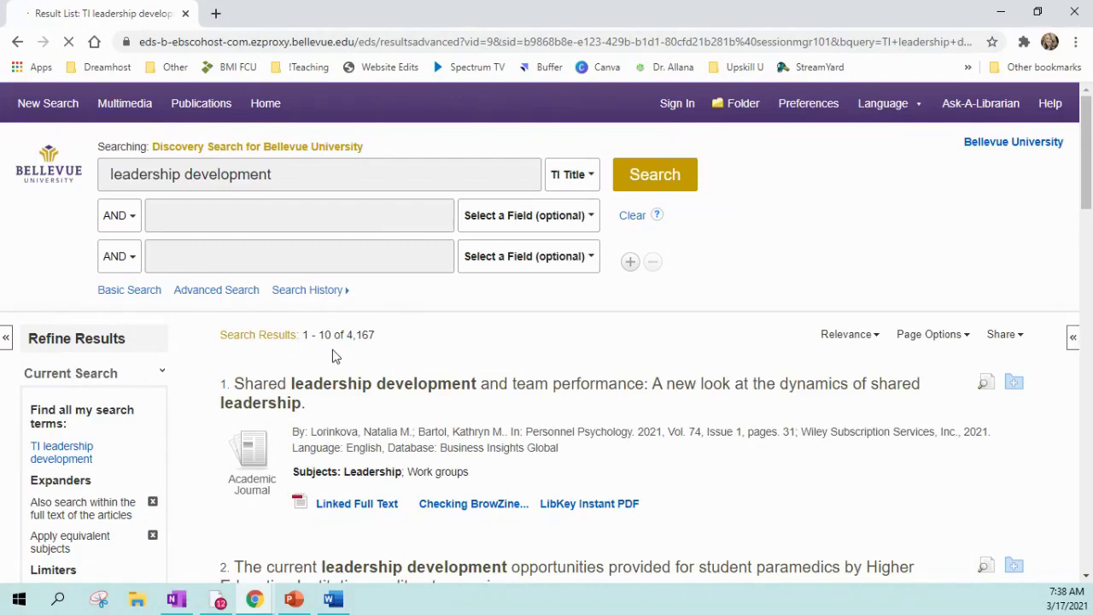
Step: Expand the Publication filter and examine which journals the results can be narrowed to
scroll(334, 353, down, 7)
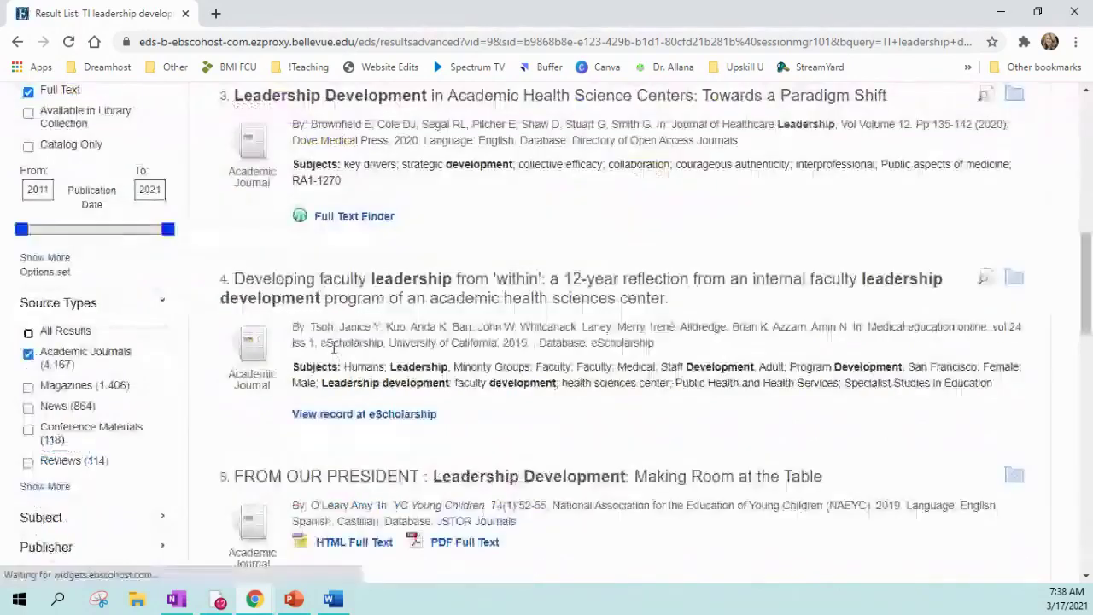
scroll(411, 293, up, 4)
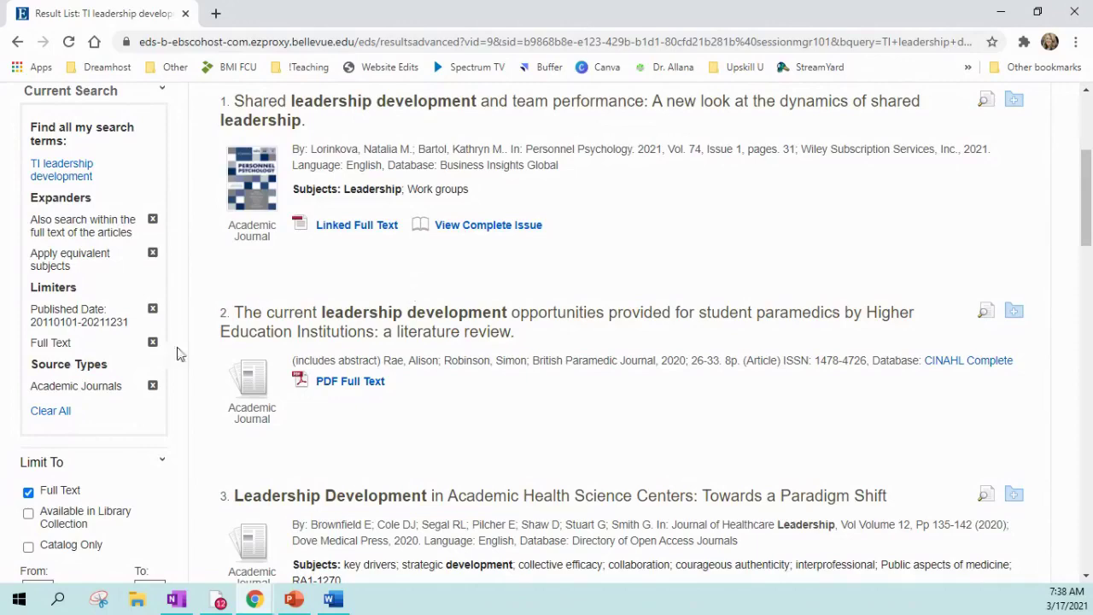
scroll(108, 415, down, 4)
scroll(124, 376, down, 2)
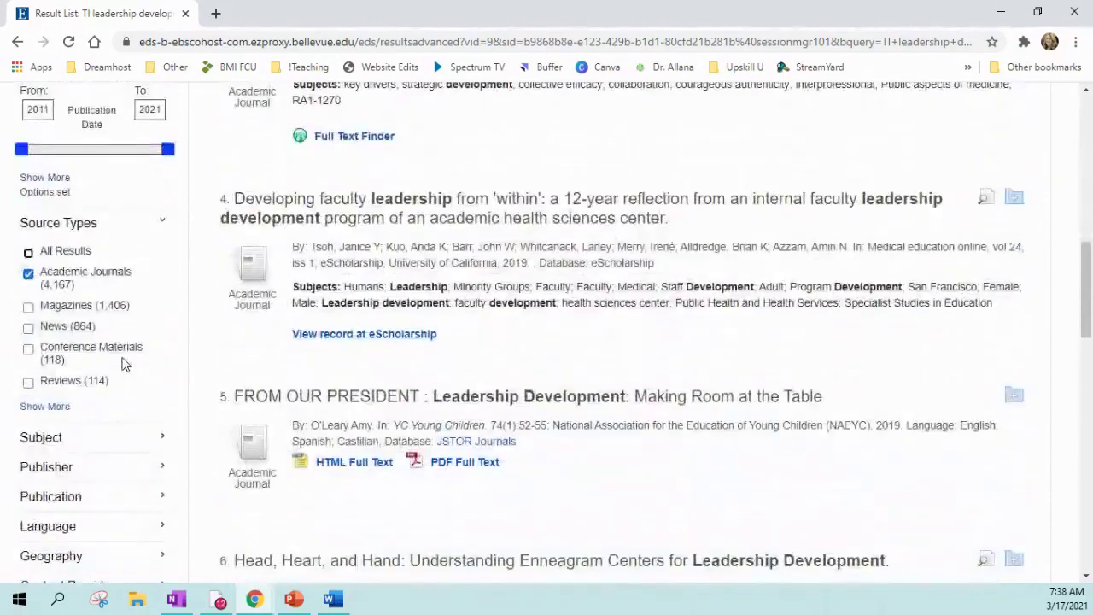
scroll(128, 350, down, 1)
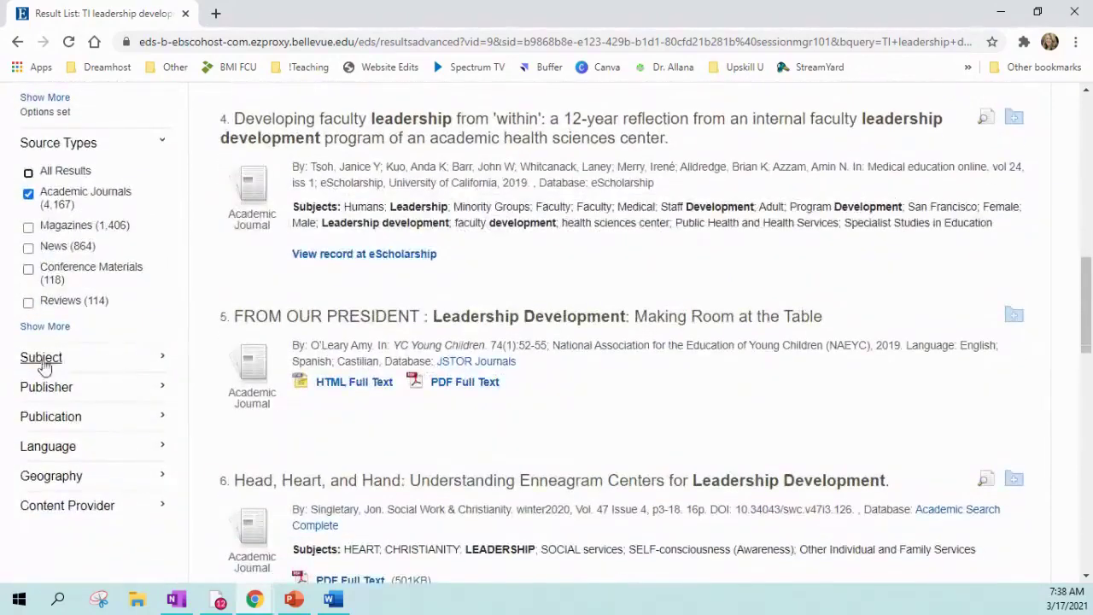
click(38, 418)
scroll(8, 376, down, 2)
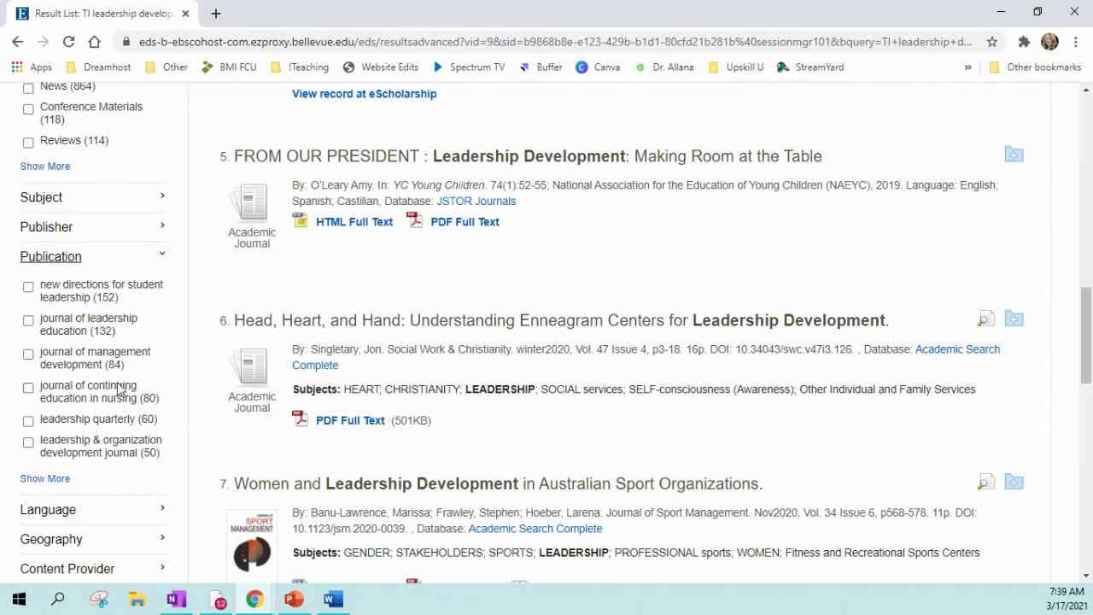
Step: Collapse the Publication filter, examine which publishers the results can be narrowed to, and collapse the Publisher filter
scroll(119, 384, up, 1)
click(39, 337)
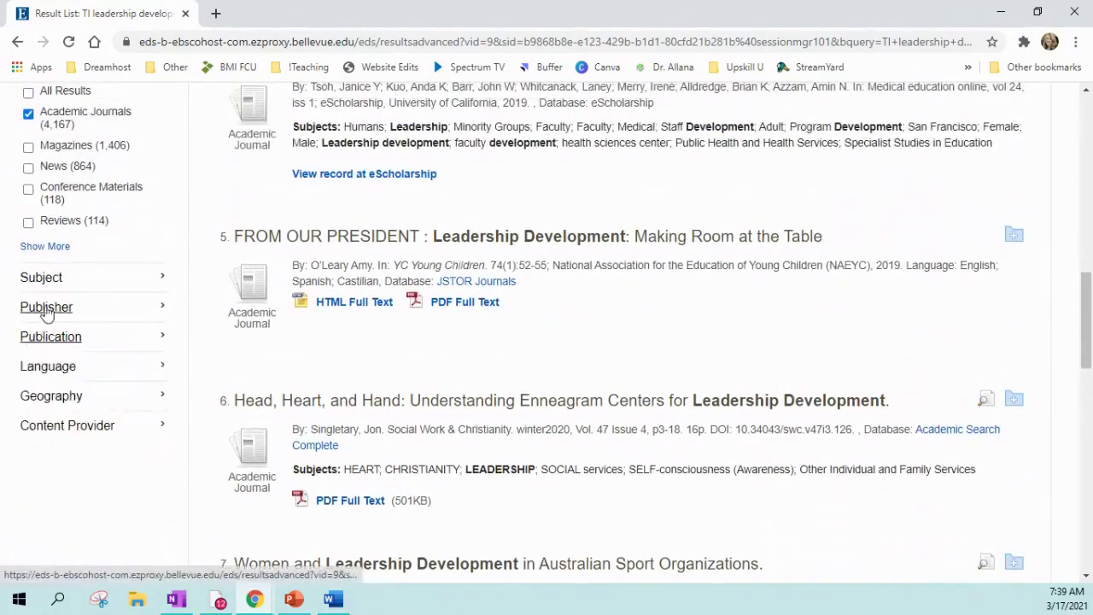
click(34, 309)
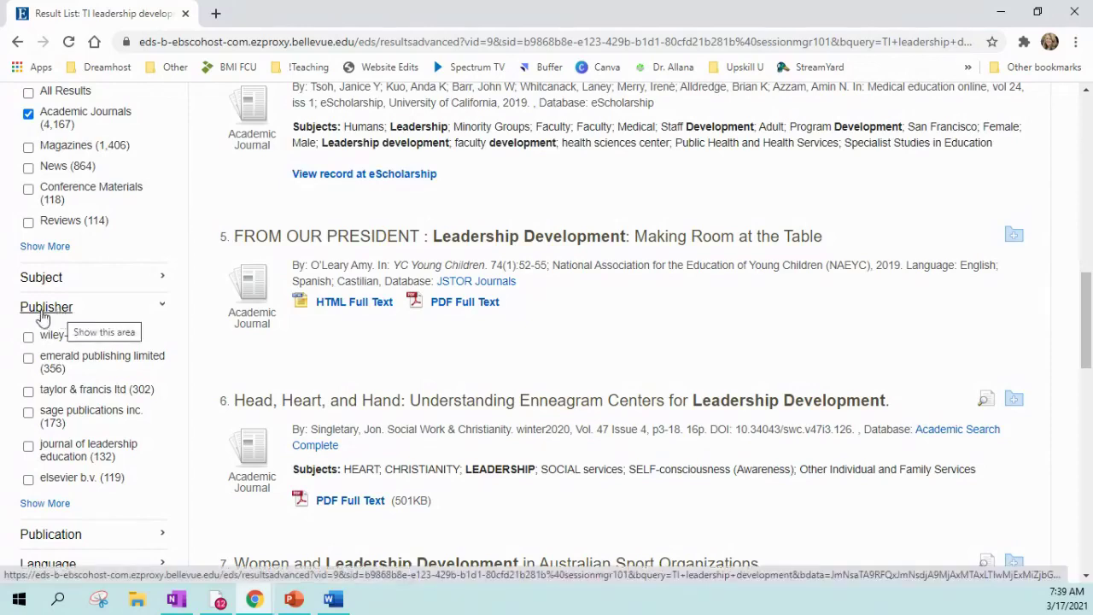
click(47, 308)
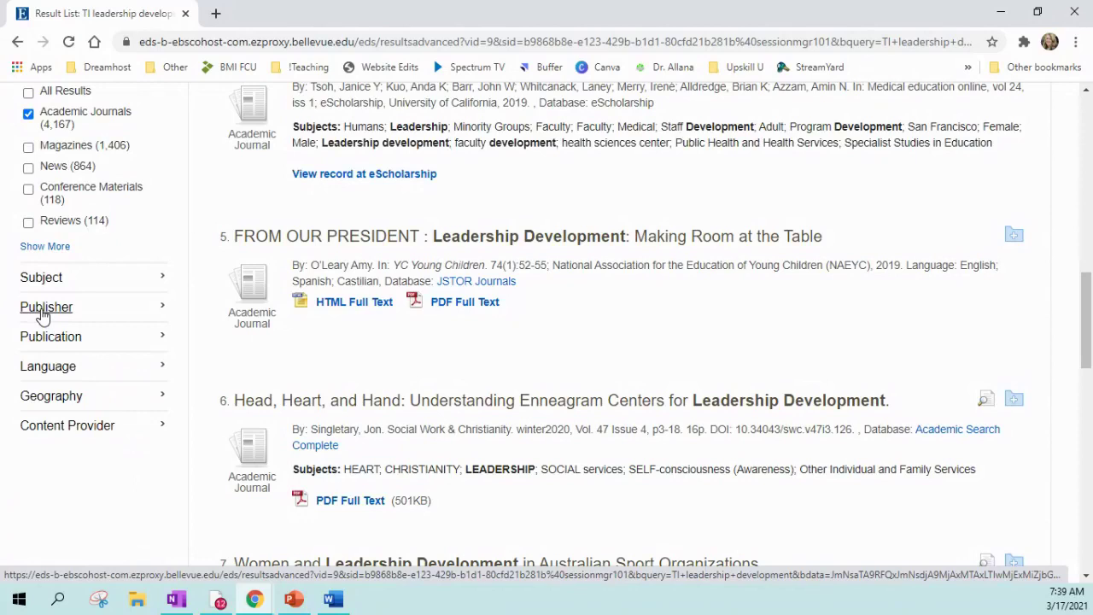
Step: Restrict the language of the academic journal results to English
click(27, 369)
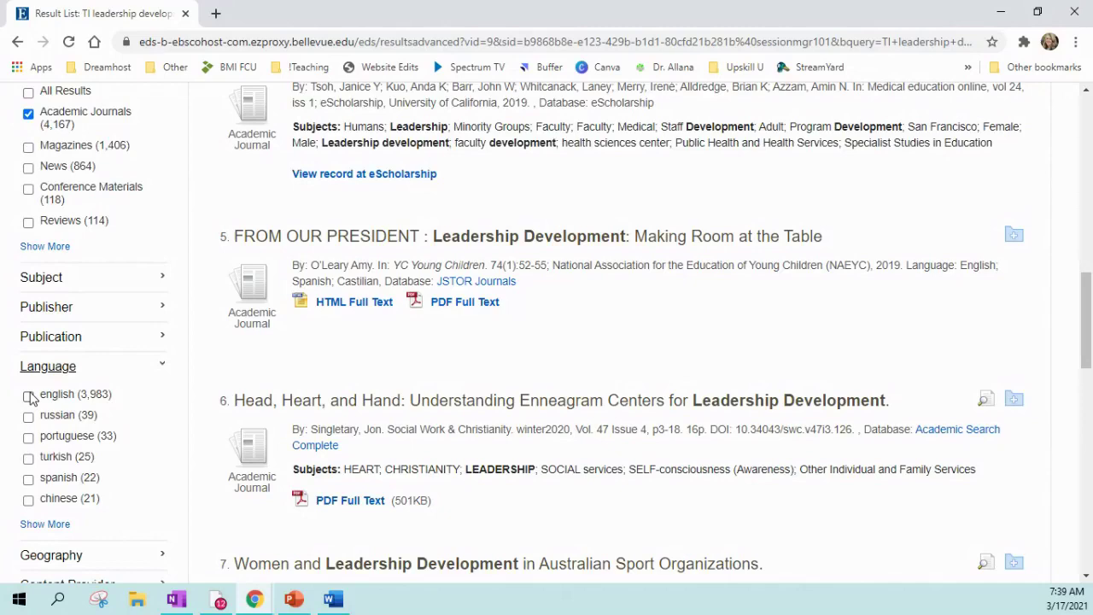
click(30, 396)
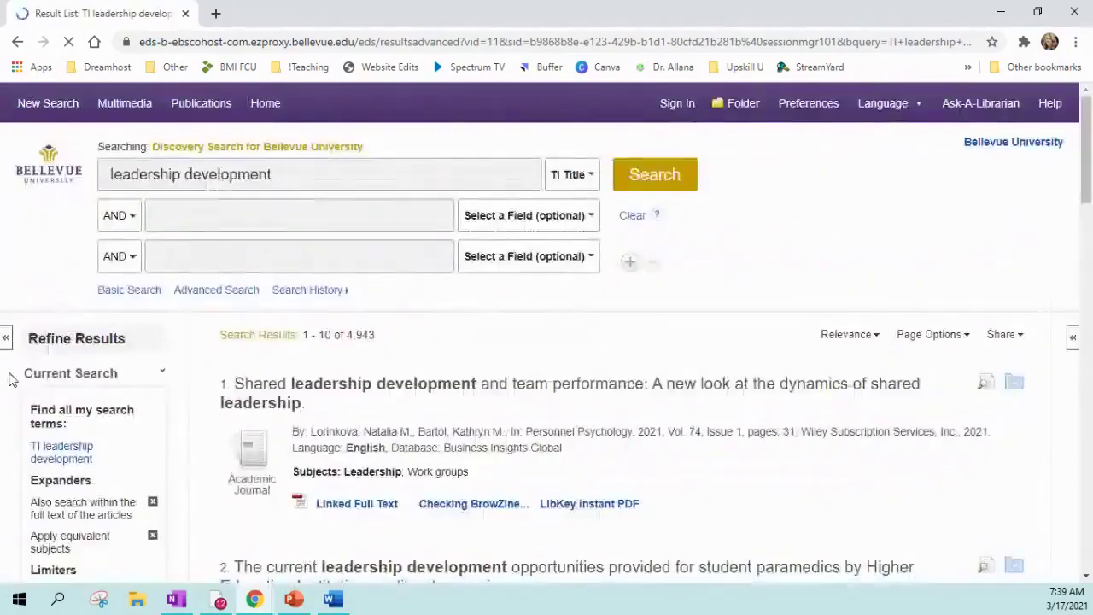
Step: Expand the Geography filter, examine which regions are offered for narrowing the results, and collapse it
scroll(10, 379, down, 15)
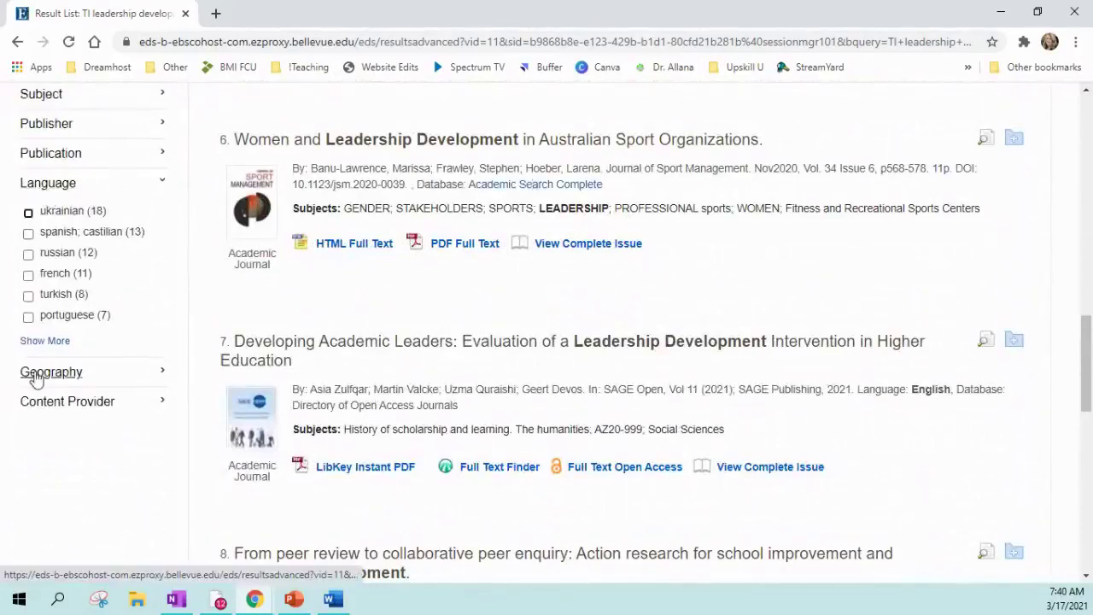
click(49, 382)
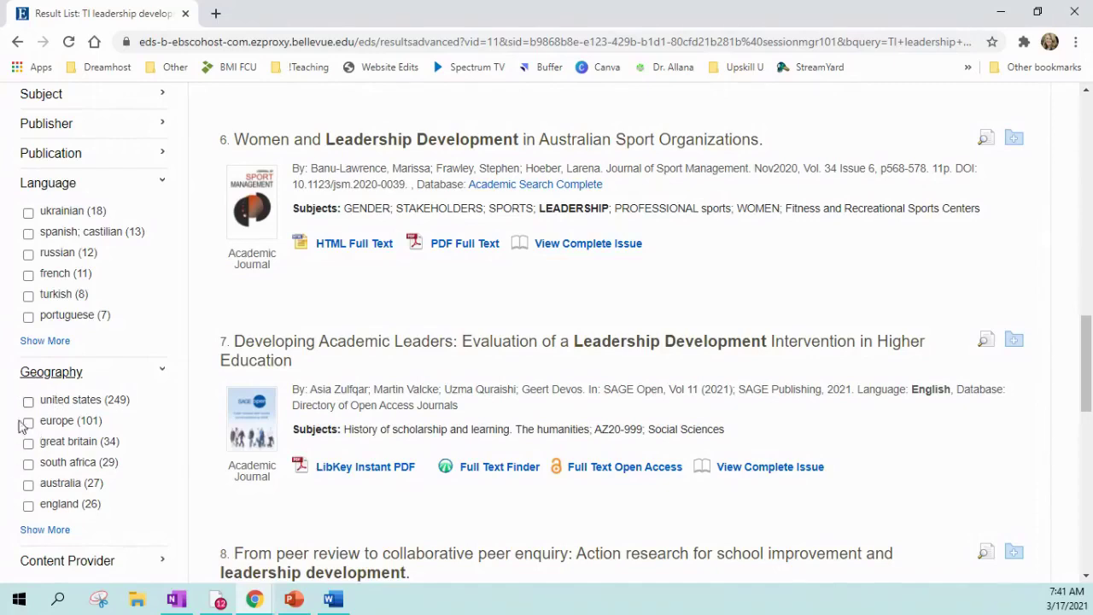
scroll(9, 414, down, 1)
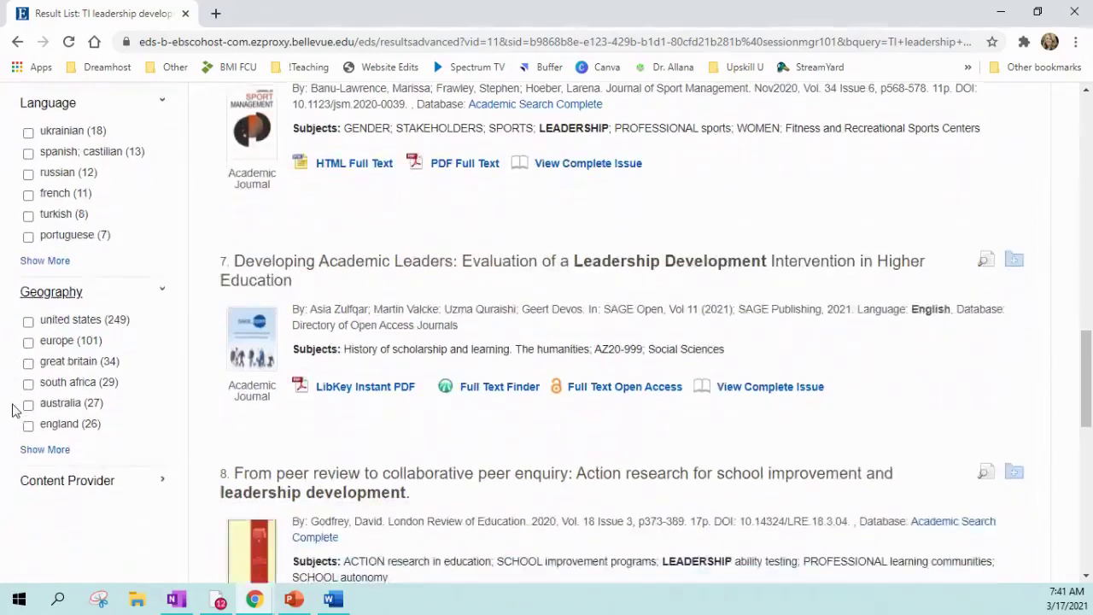
click(29, 294)
Step: Open the complete list of Subject filters and examine the subjects available for narrowing the leadership development results
scroll(21, 341, up, 5)
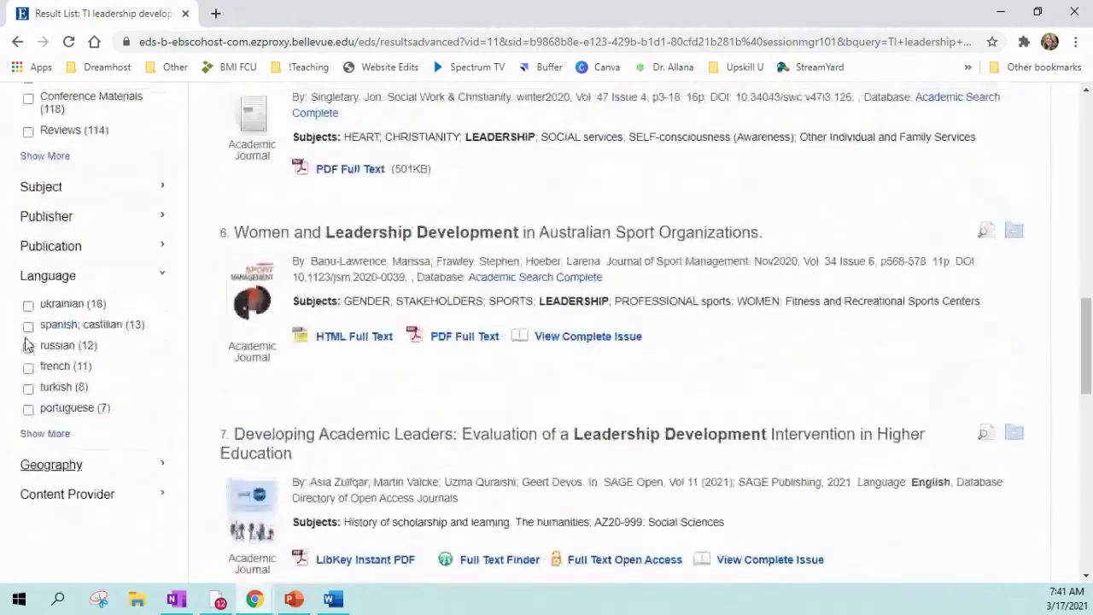
scroll(7, 376, down, 1)
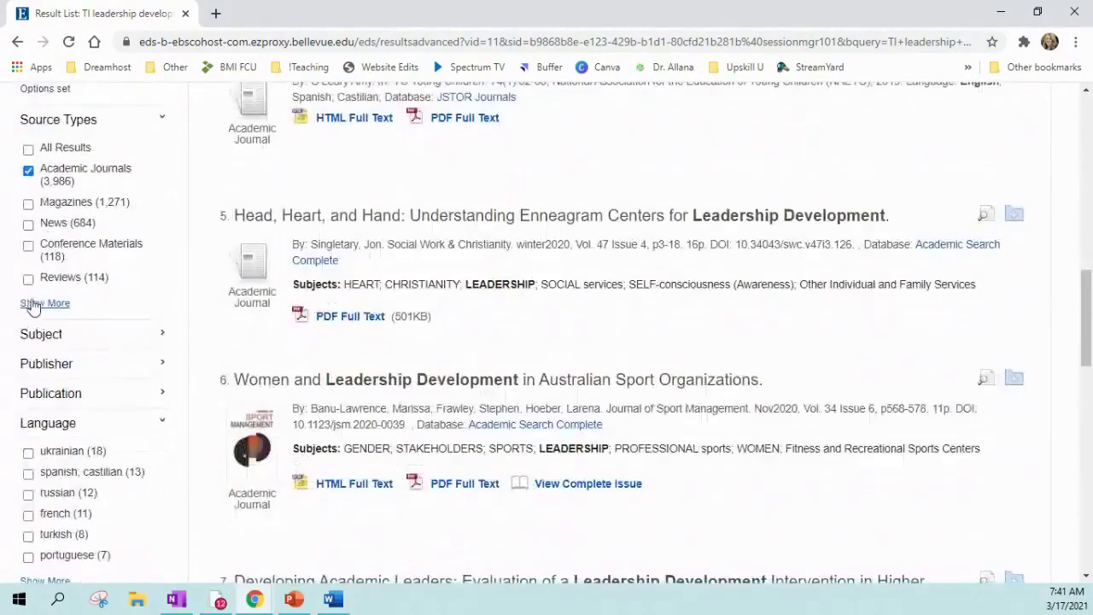
click(19, 330)
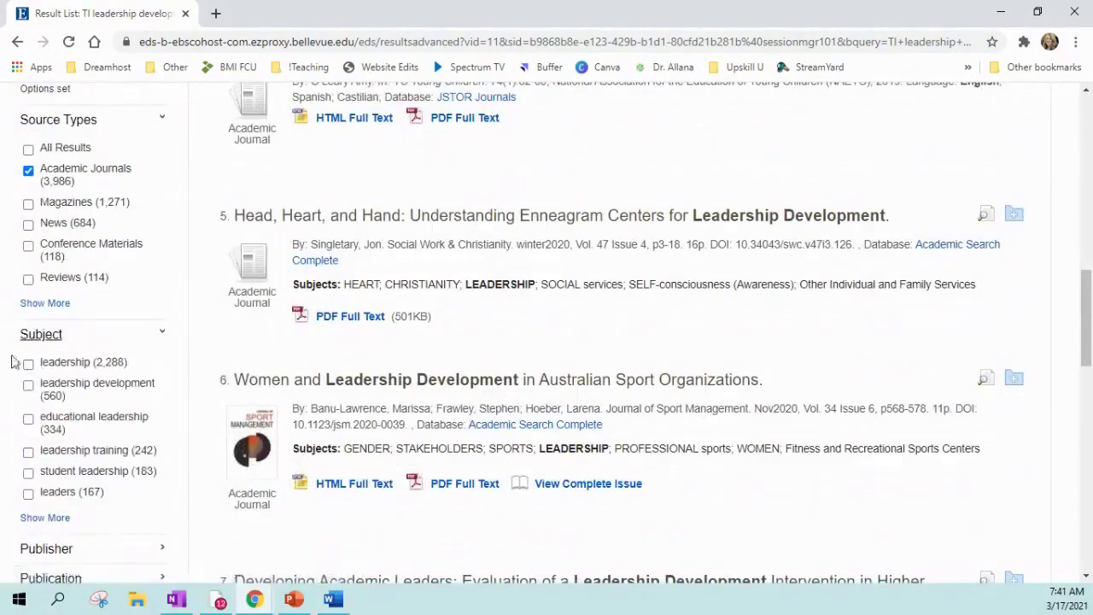
scroll(4, 361, down, 1)
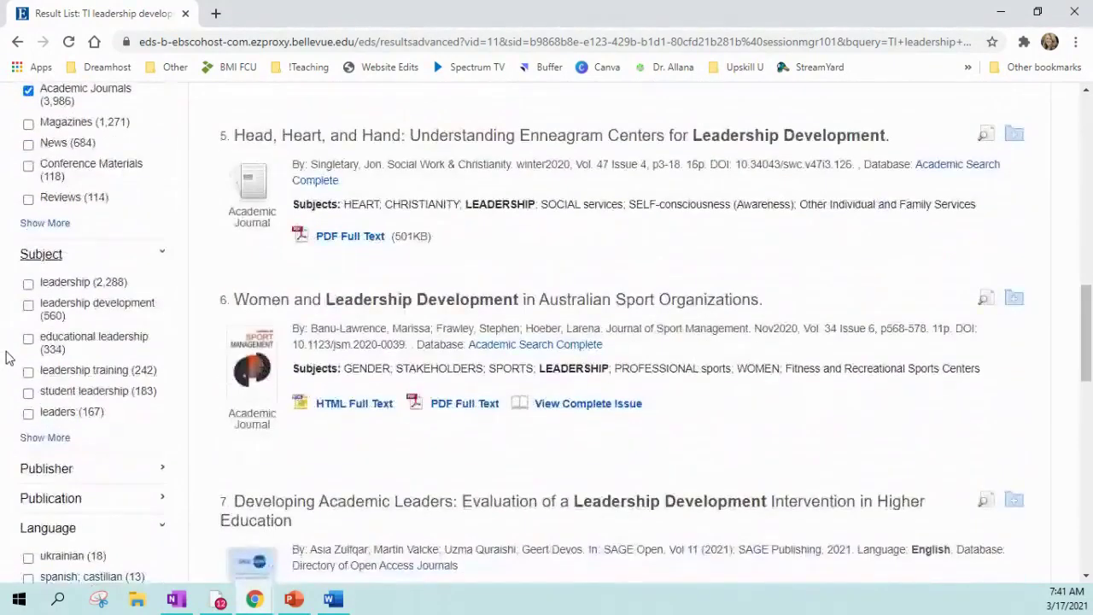
click(41, 438)
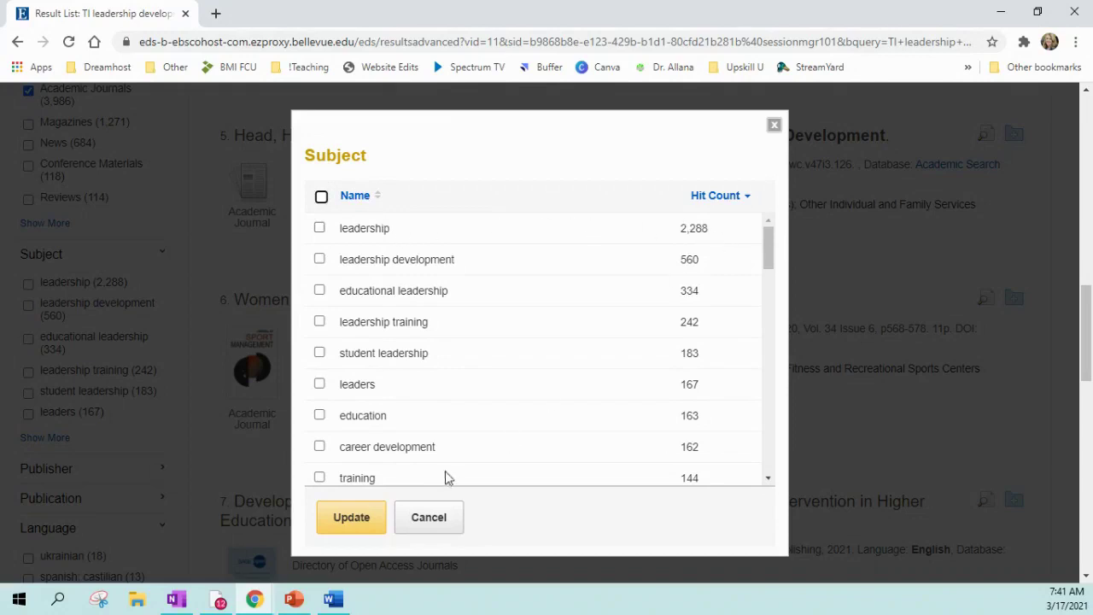
scroll(452, 465, down, 1)
scroll(479, 416, down, 1)
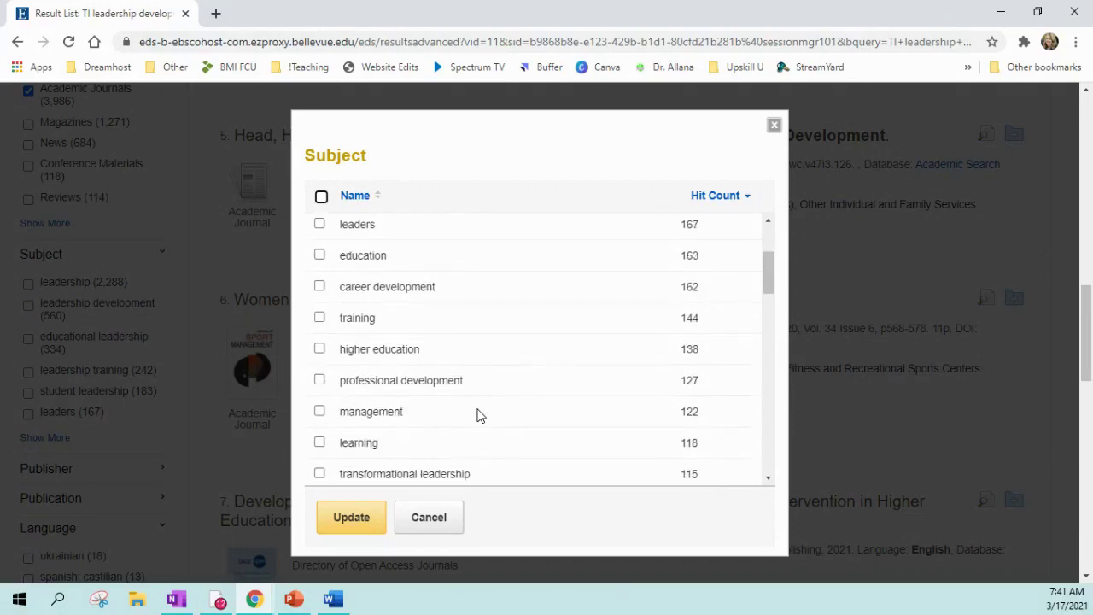
scroll(478, 416, down, 1)
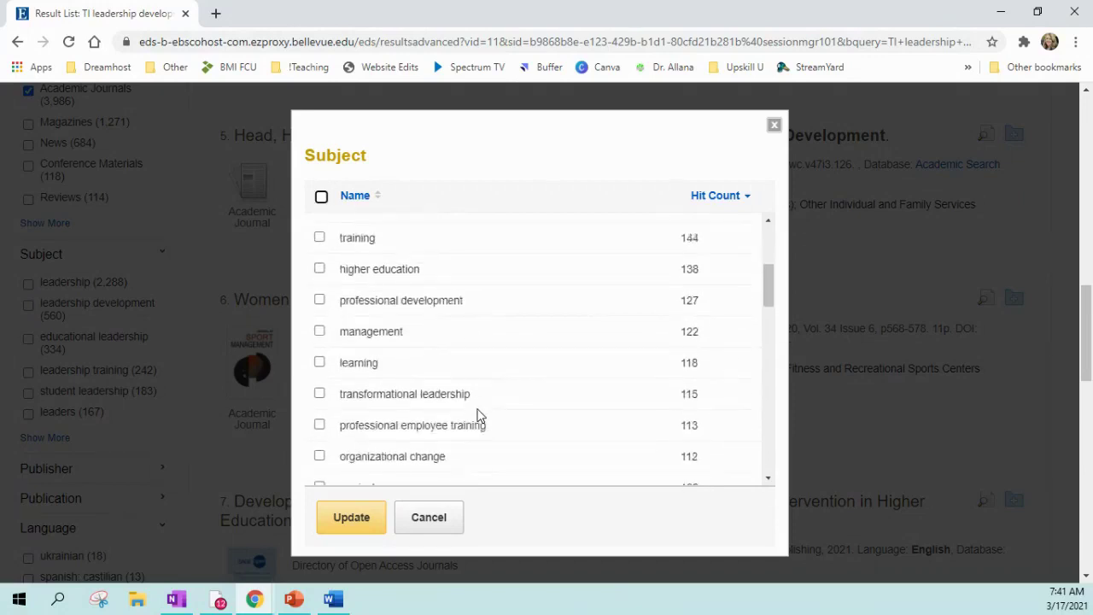
scroll(478, 416, down, 1)
scroll(478, 416, down, 1)
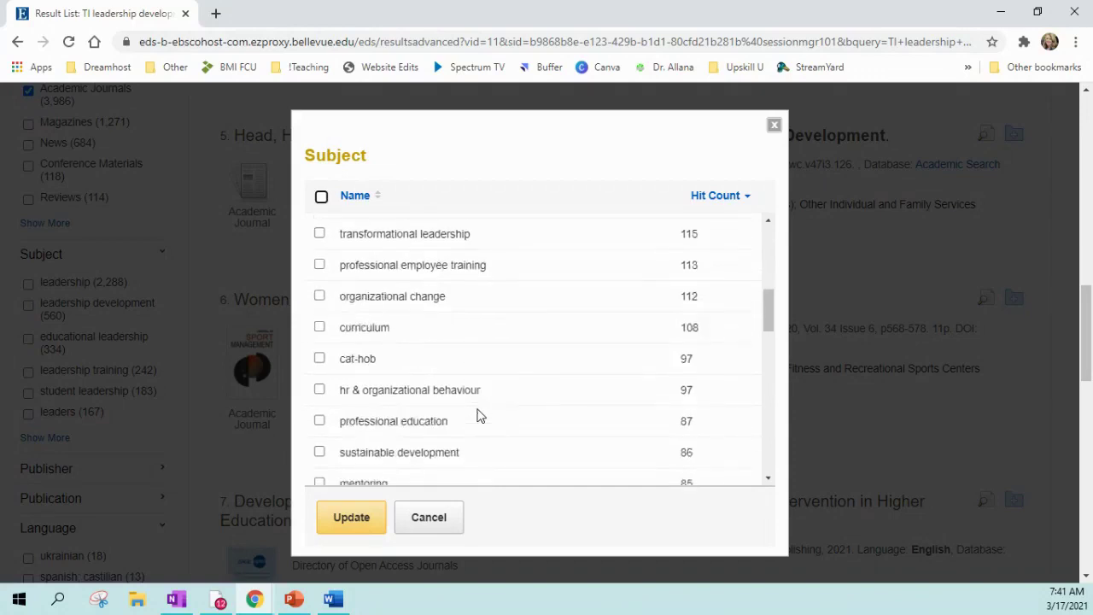
scroll(478, 415, down, 1)
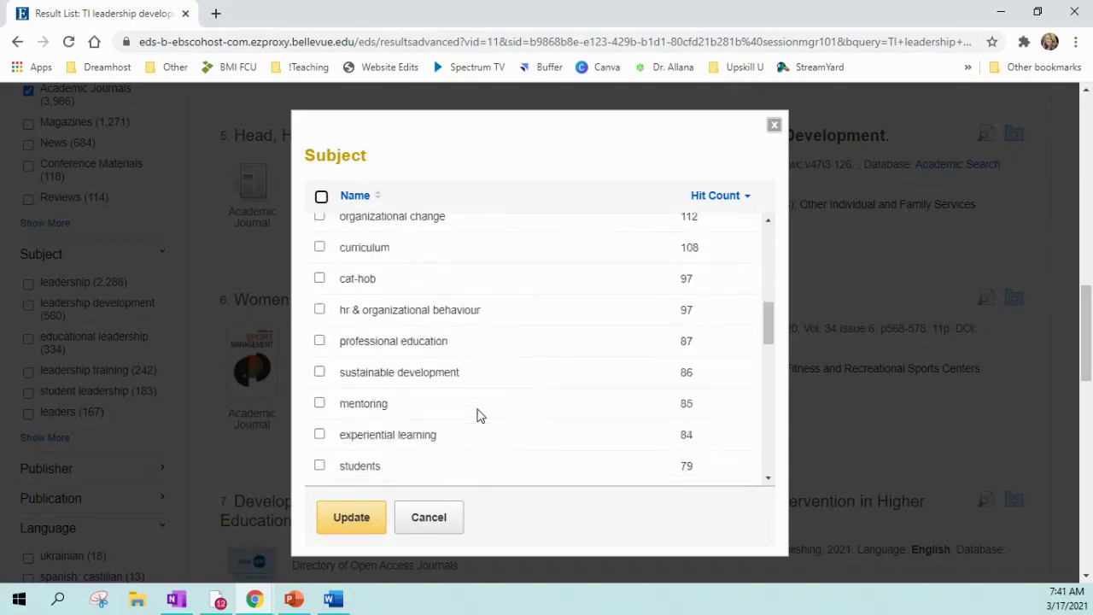
scroll(492, 365, down, 1)
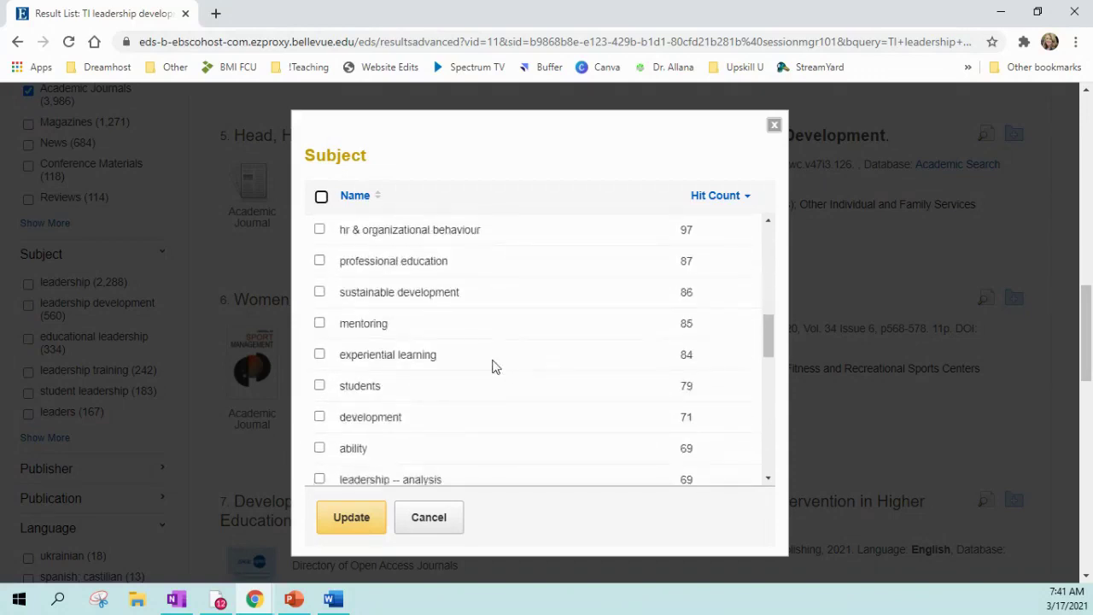
scroll(491, 365, down, 1)
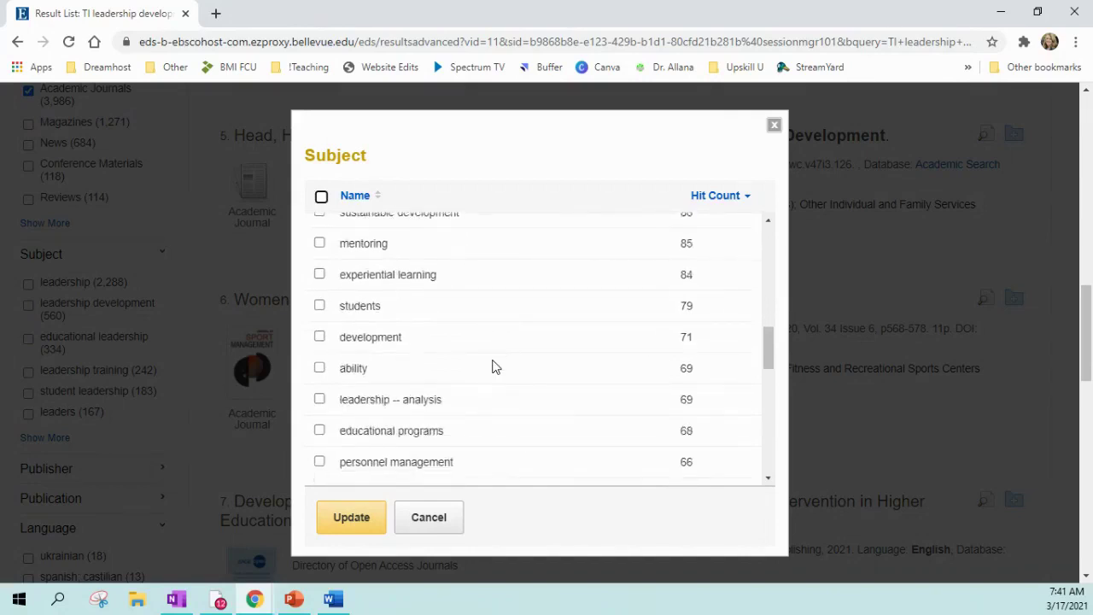
scroll(491, 365, down, 3)
scroll(491, 366, down, 1)
scroll(492, 366, down, 2)
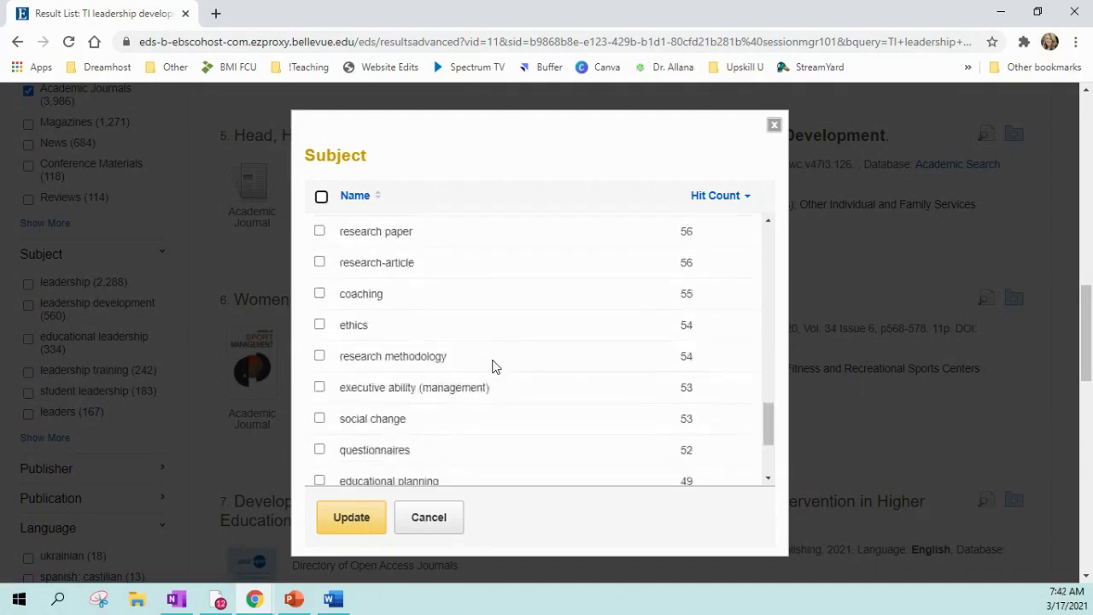
scroll(493, 366, down, 1)
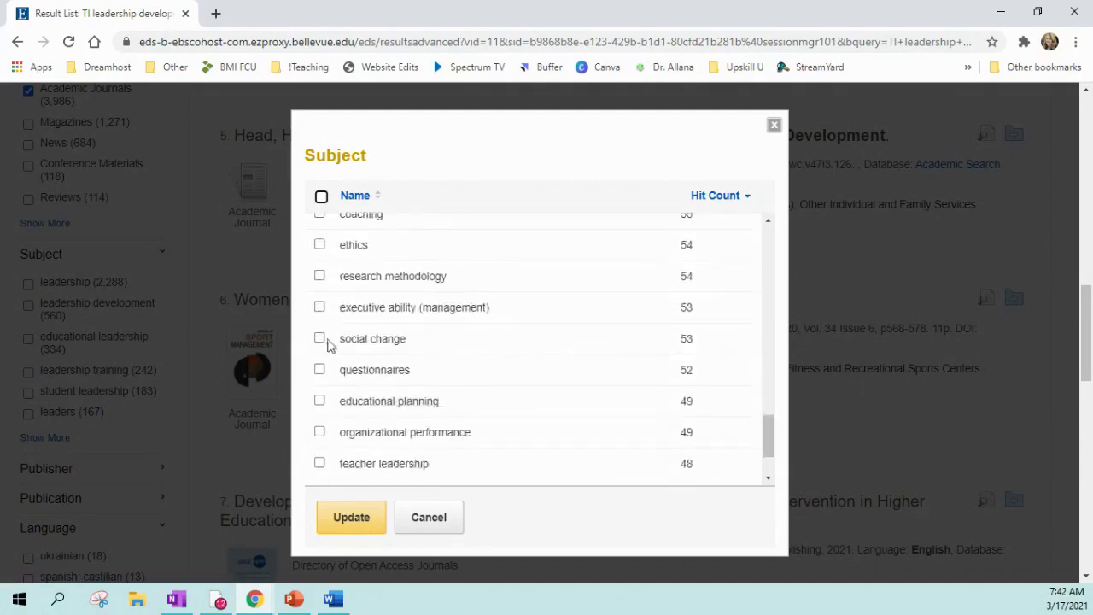
Step: Choose coaching and mentoring from the full Subject list and apply them to the results
scroll(356, 389, up, 2)
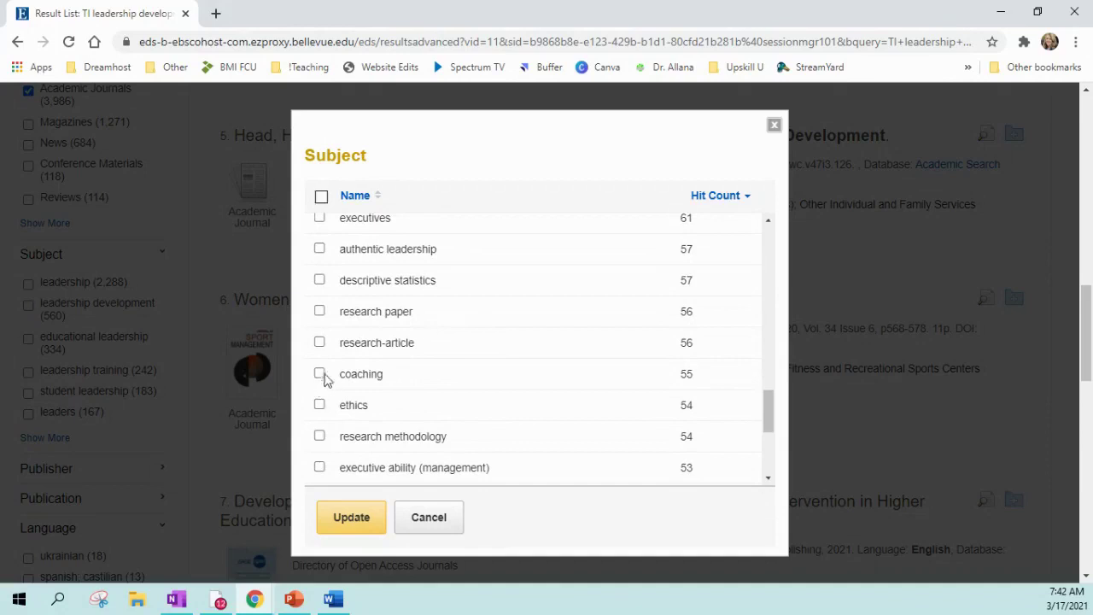
click(320, 374)
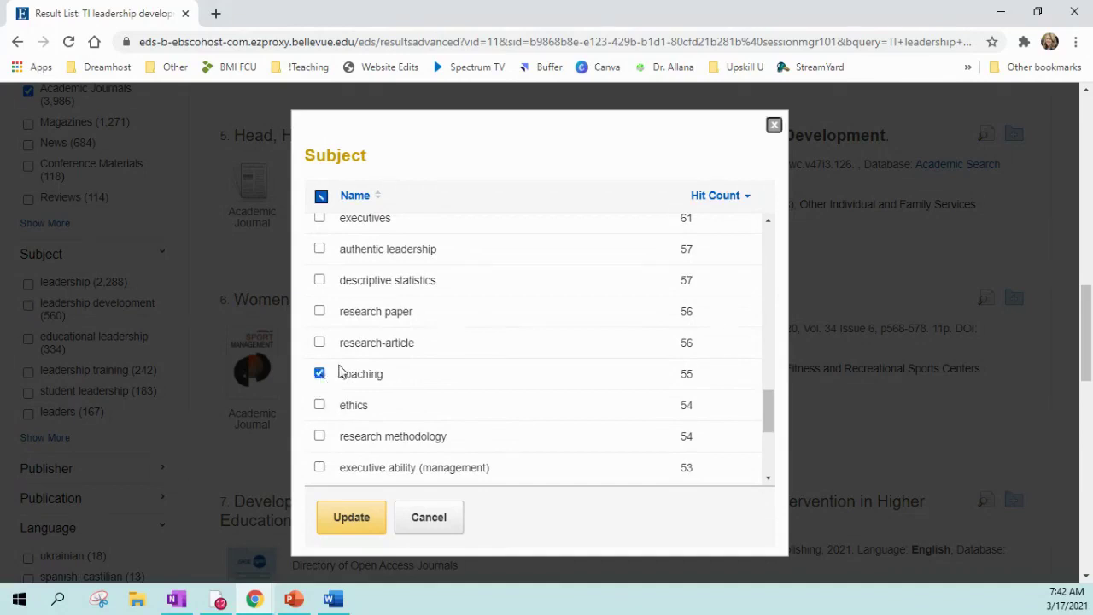
scroll(339, 371, up, 2)
scroll(342, 367, up, 3)
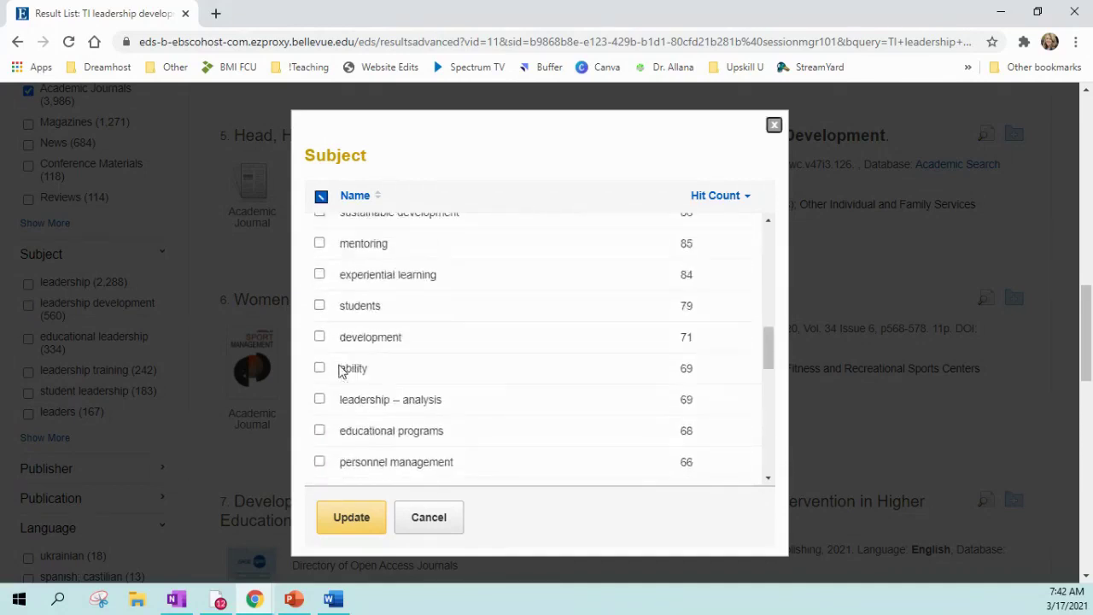
click(320, 243)
scroll(534, 333, down, 5)
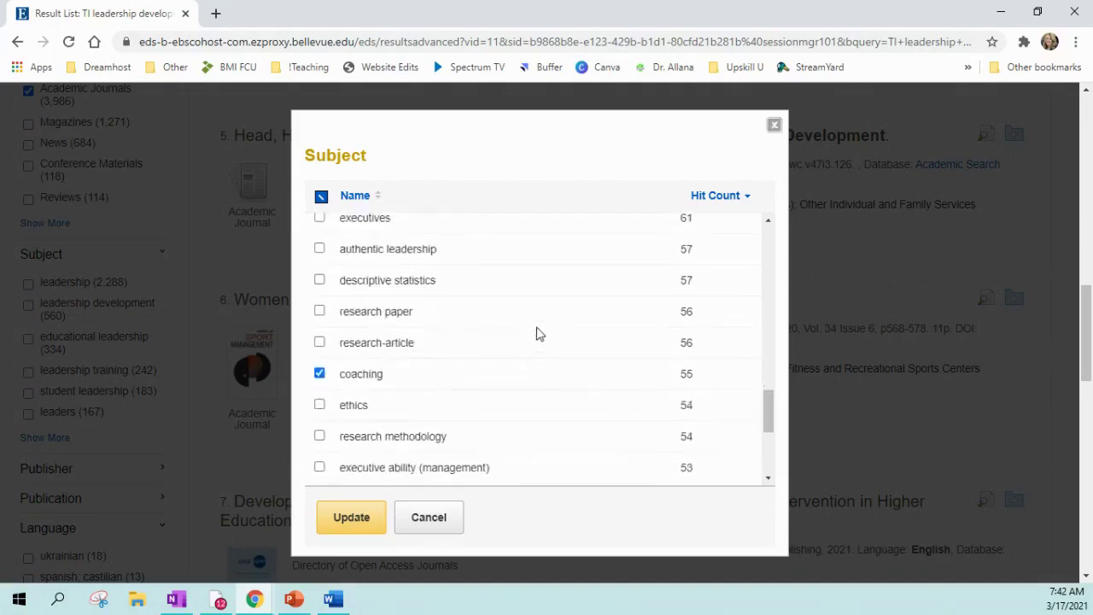
scroll(536, 333, down, 2)
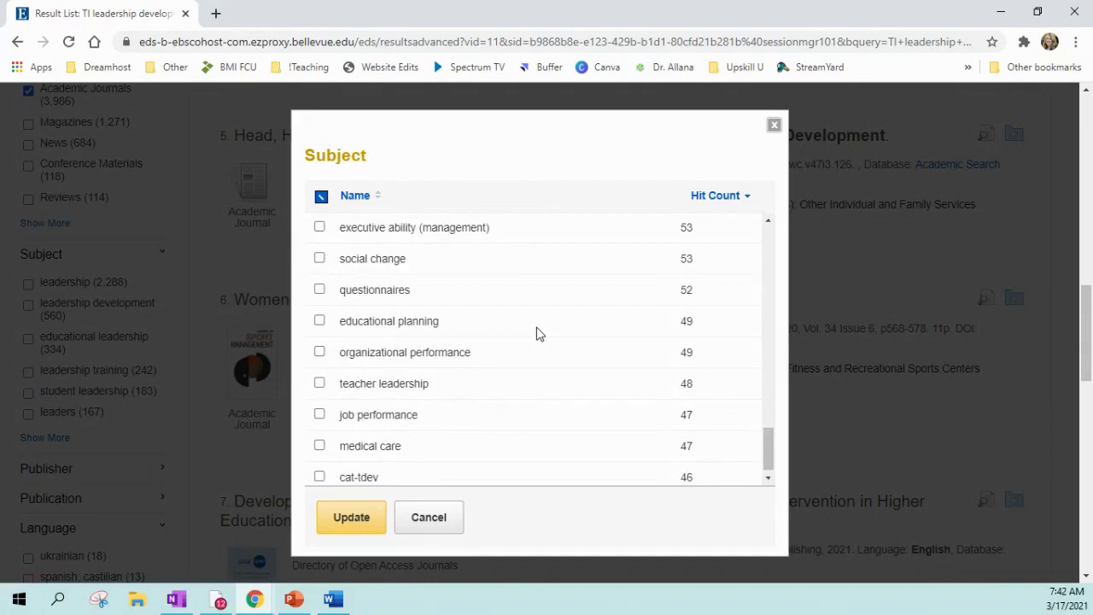
click(346, 519)
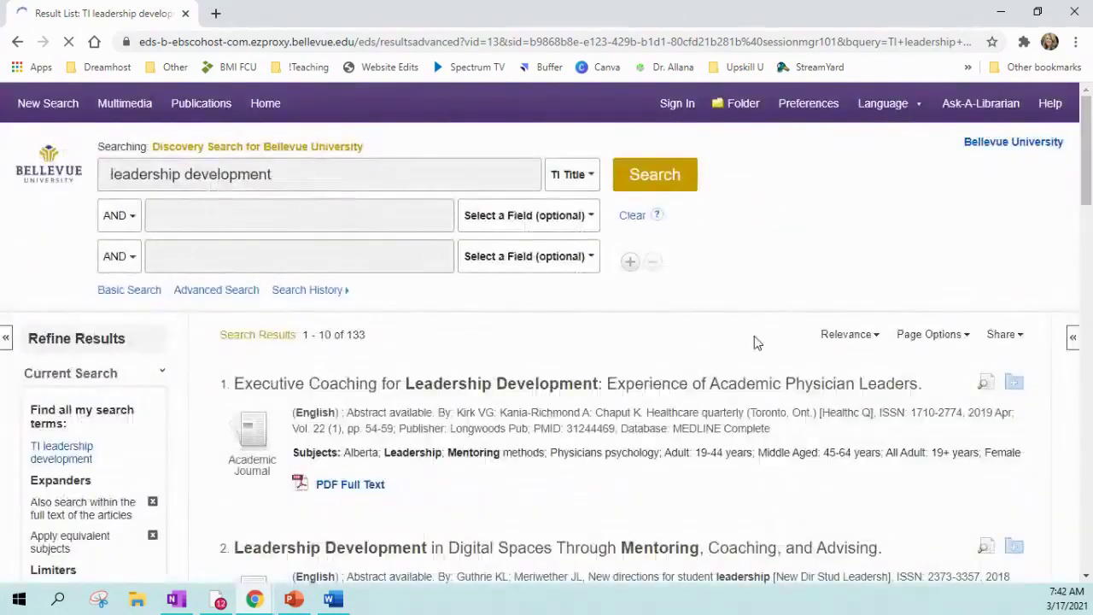
Step: Open the PDF full text of "Assessing Student Leadership Development From Mentoring, Coaching, and Advising" from the filtered results and skim its opening pages
scroll(247, 256, down, 10)
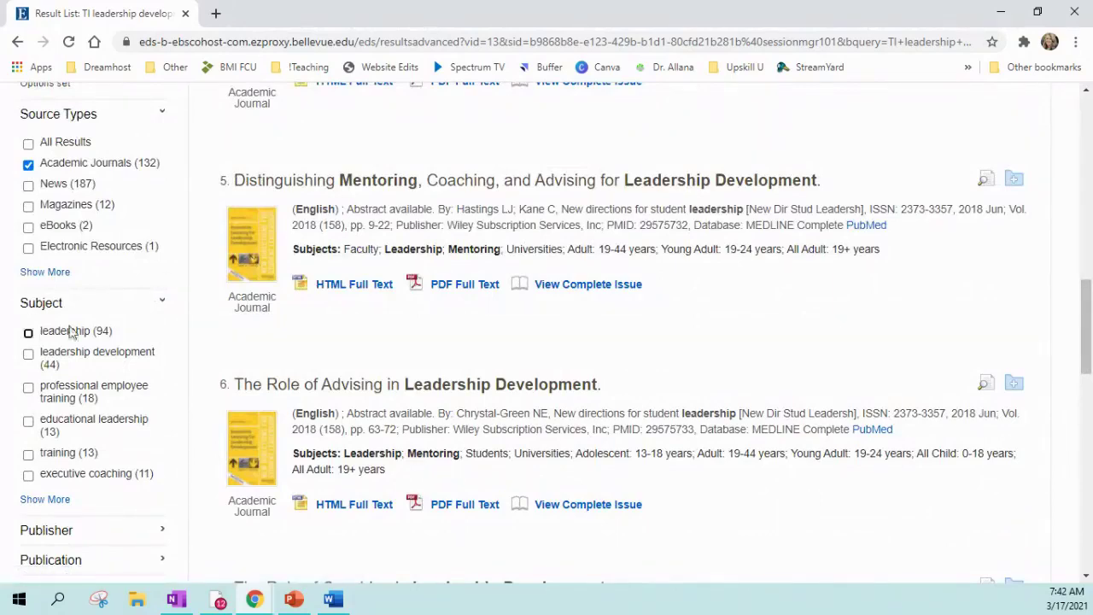
scroll(347, 246, up, 5)
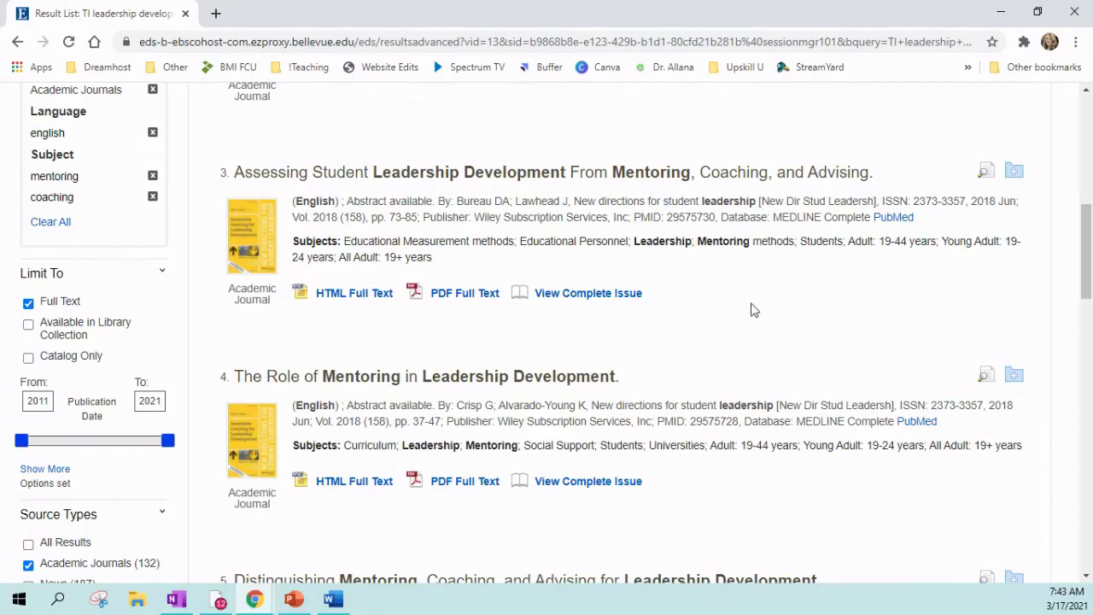
scroll(752, 310, down, 1)
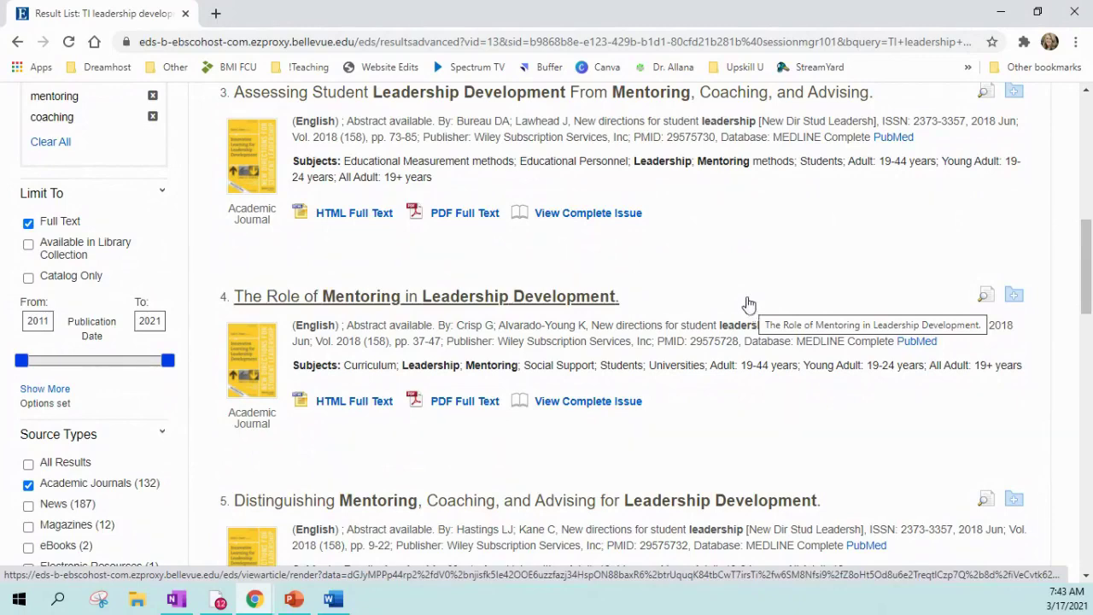
scroll(748, 304, up, 1)
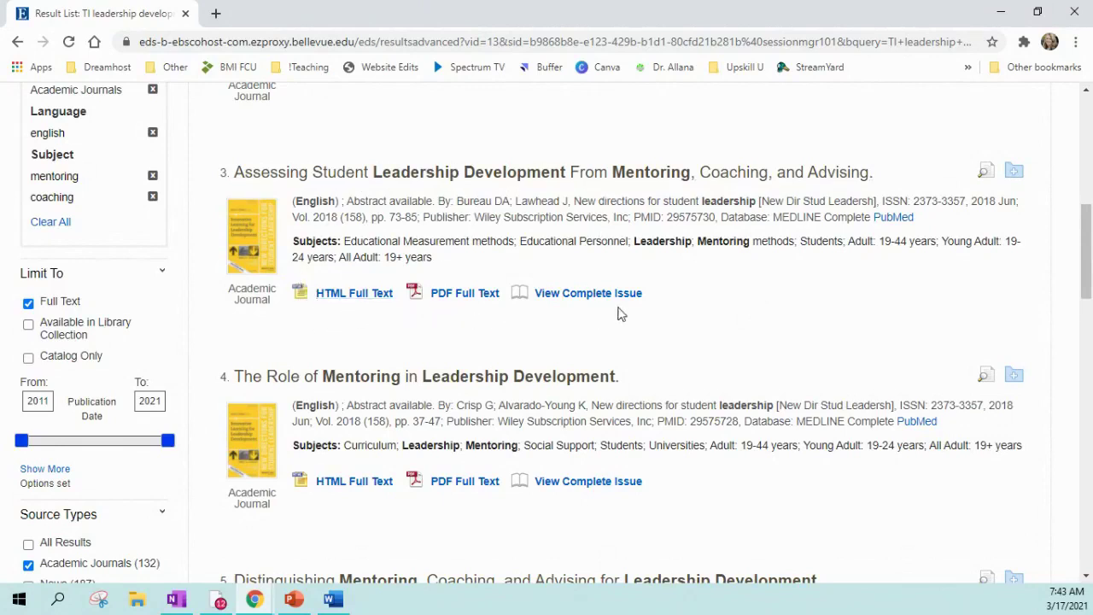
click(465, 303)
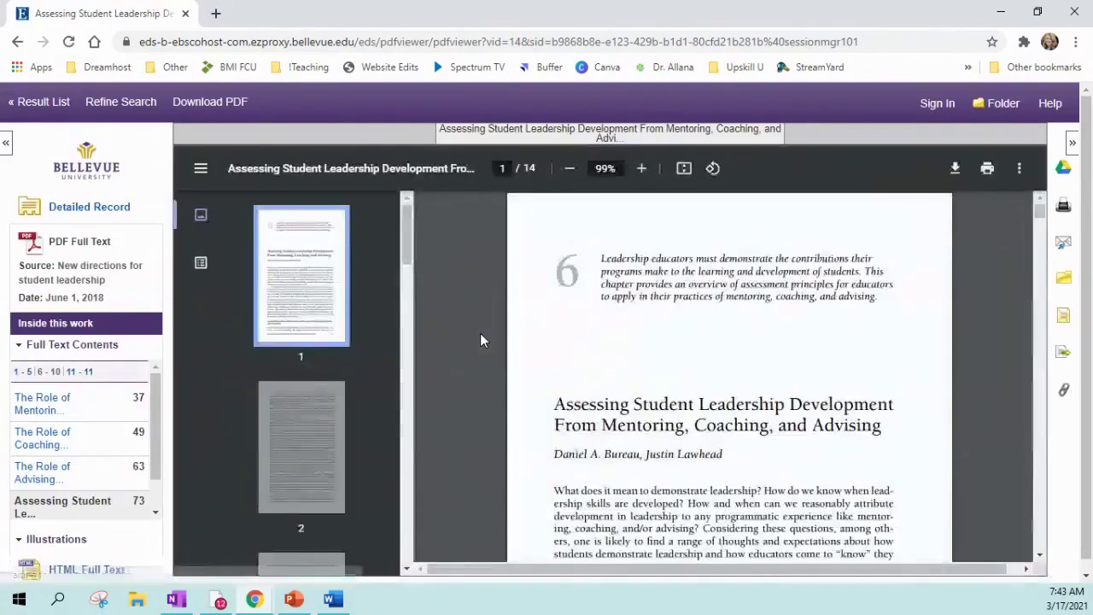
scroll(609, 353, down, 2)
scroll(610, 353, down, 5)
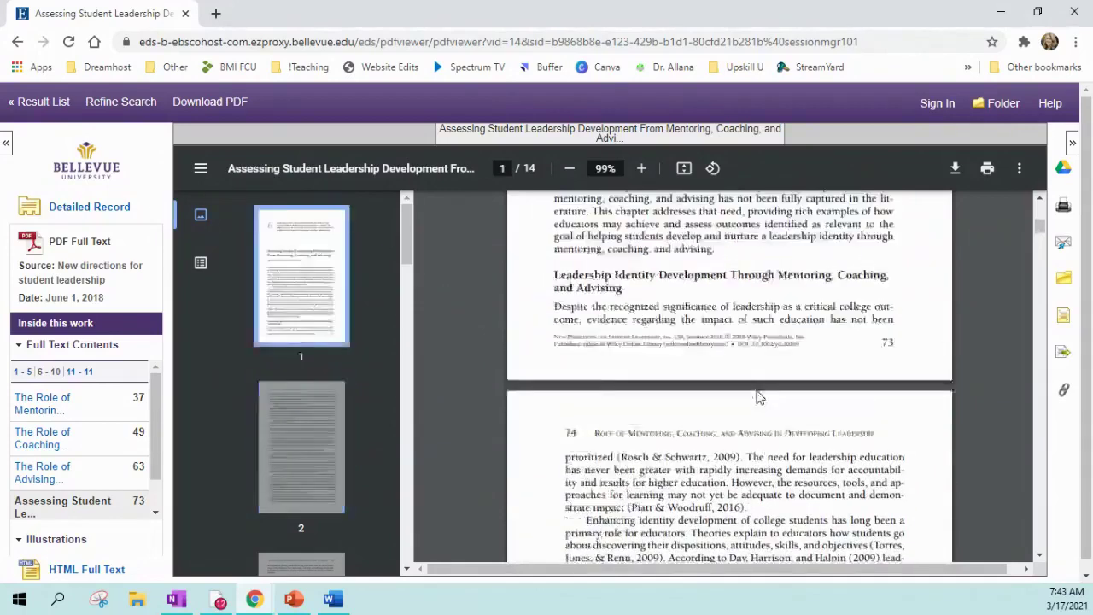
scroll(759, 397, up, 7)
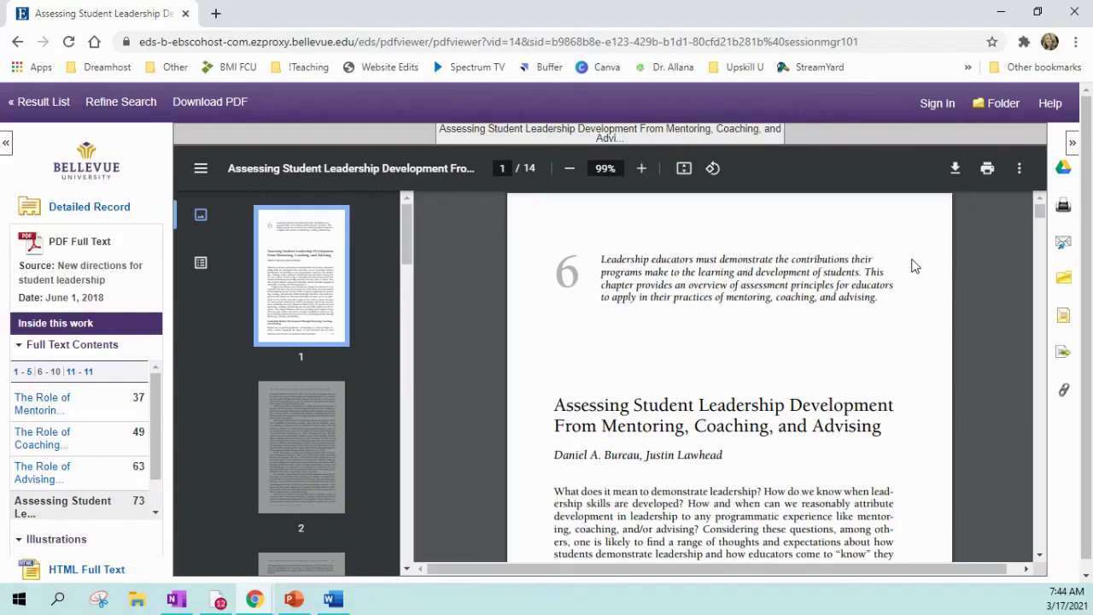
scroll(911, 266, down, 7)
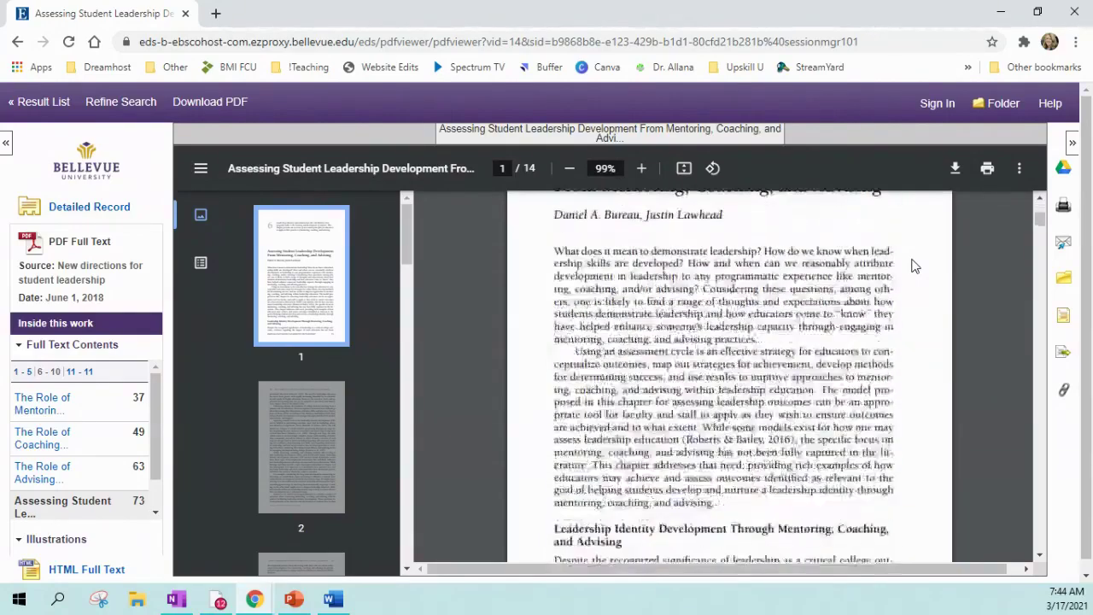
Step: Skim the first two pages of the leadership development article and return to its opening page
scroll(912, 266, down, 8)
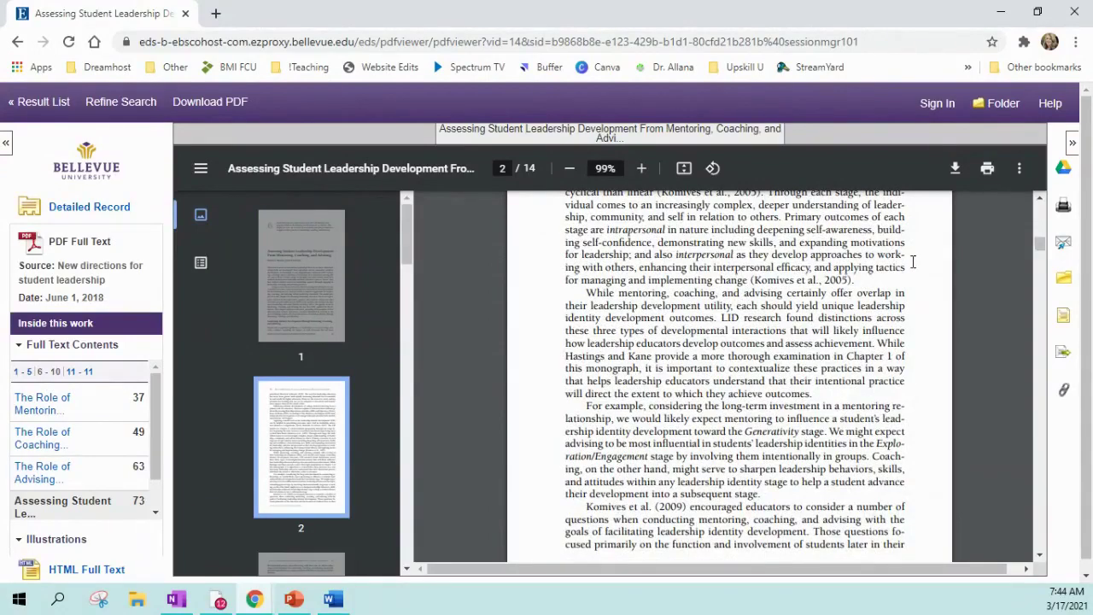
scroll(936, 361, up, 12)
scroll(939, 365, up, 3)
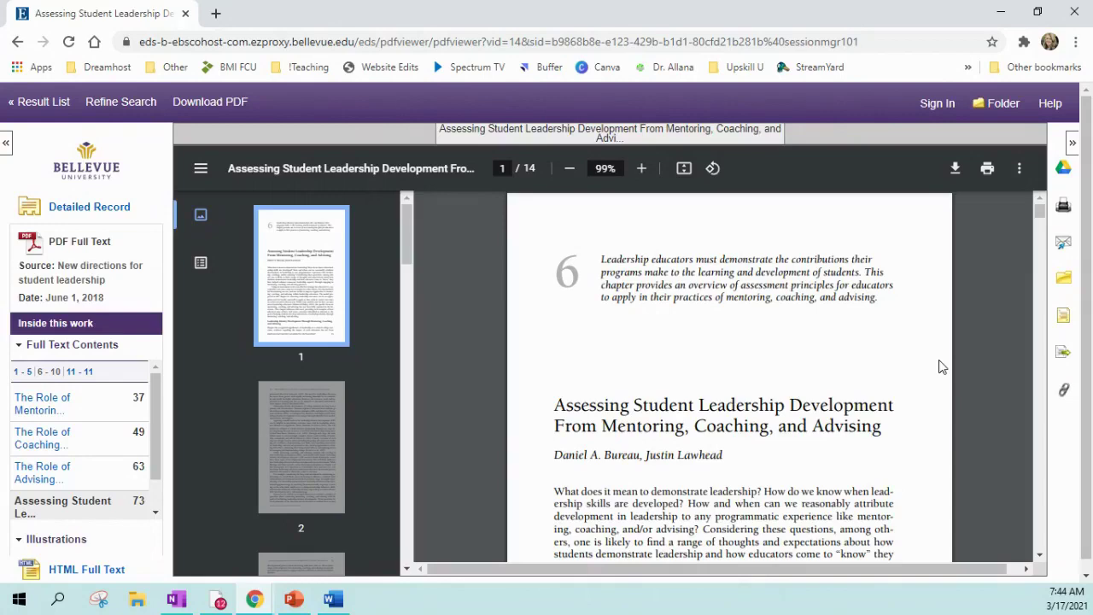
scroll(939, 366, down, 2)
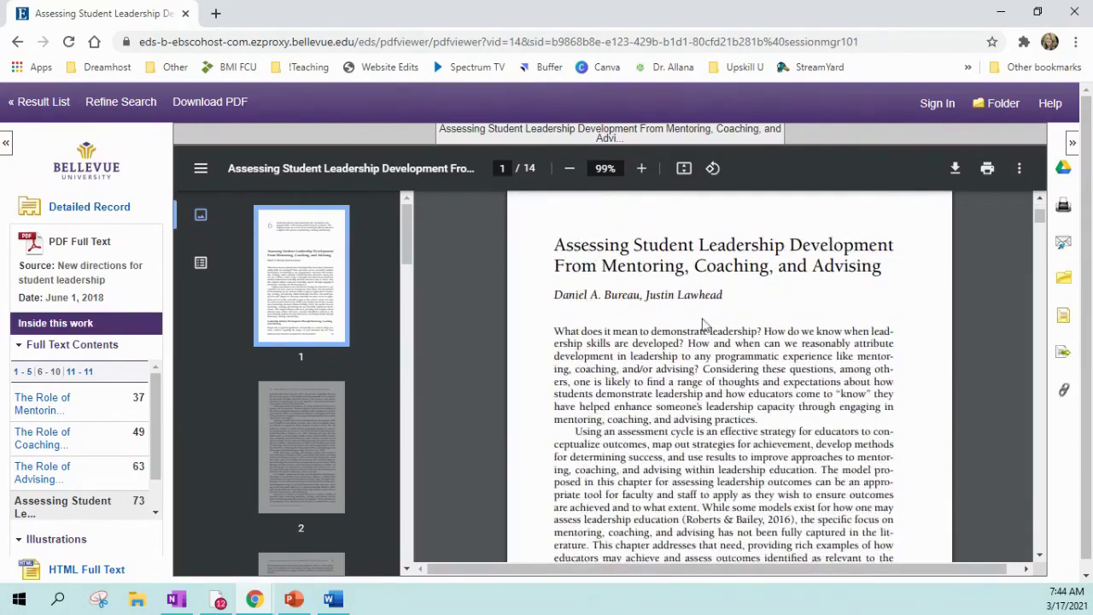
scroll(693, 323, down, 6)
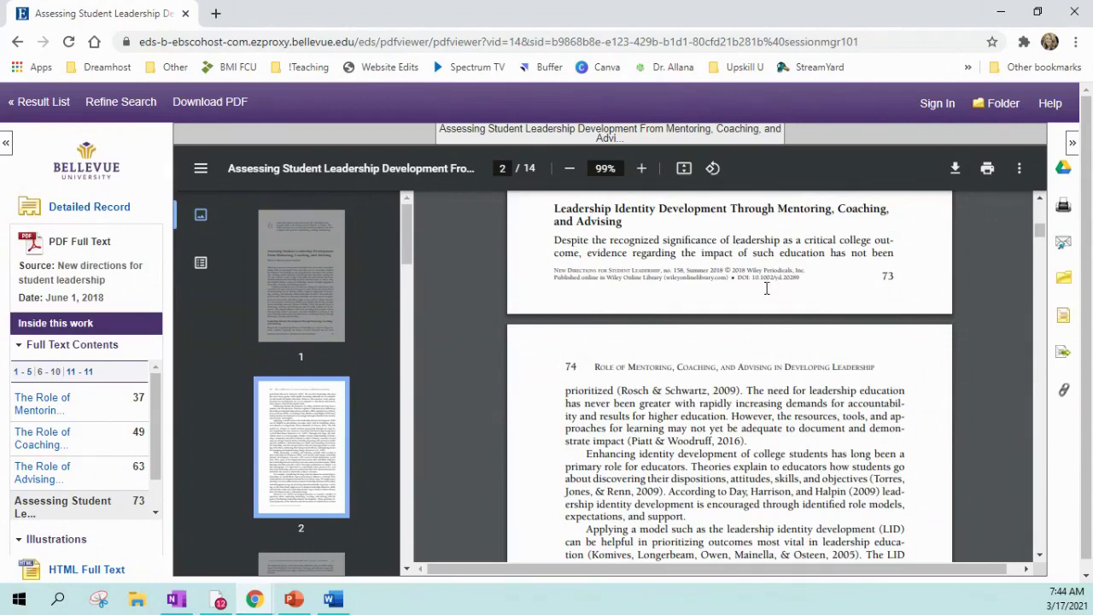
scroll(808, 363, up, 4)
scroll(812, 376, down, 1)
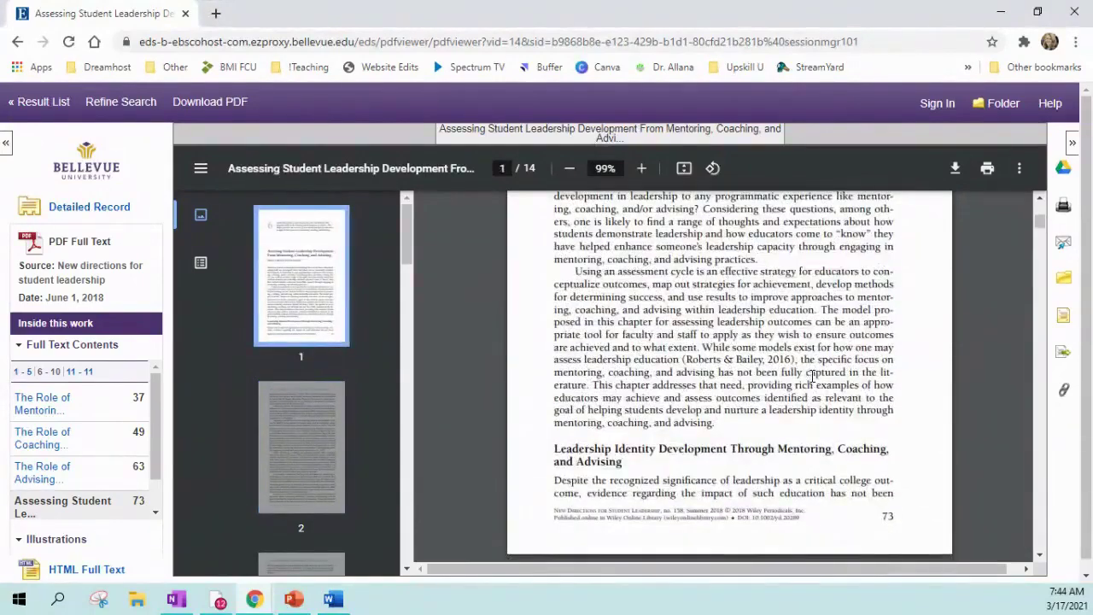
scroll(812, 376, up, 4)
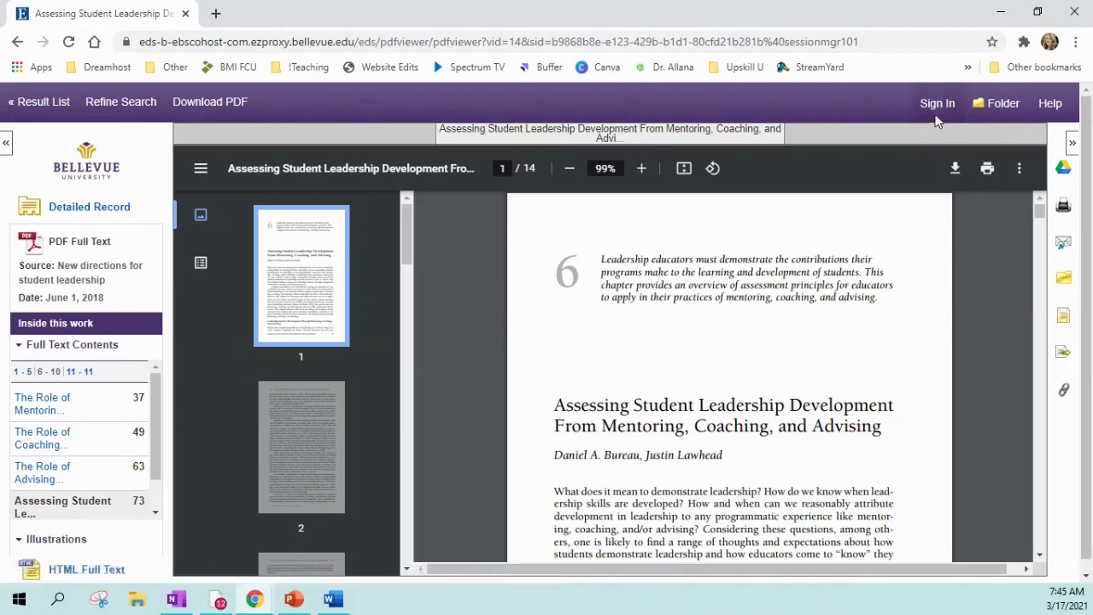
Step: Show the article's citation formats and highlight the complete APA reference
click(1064, 317)
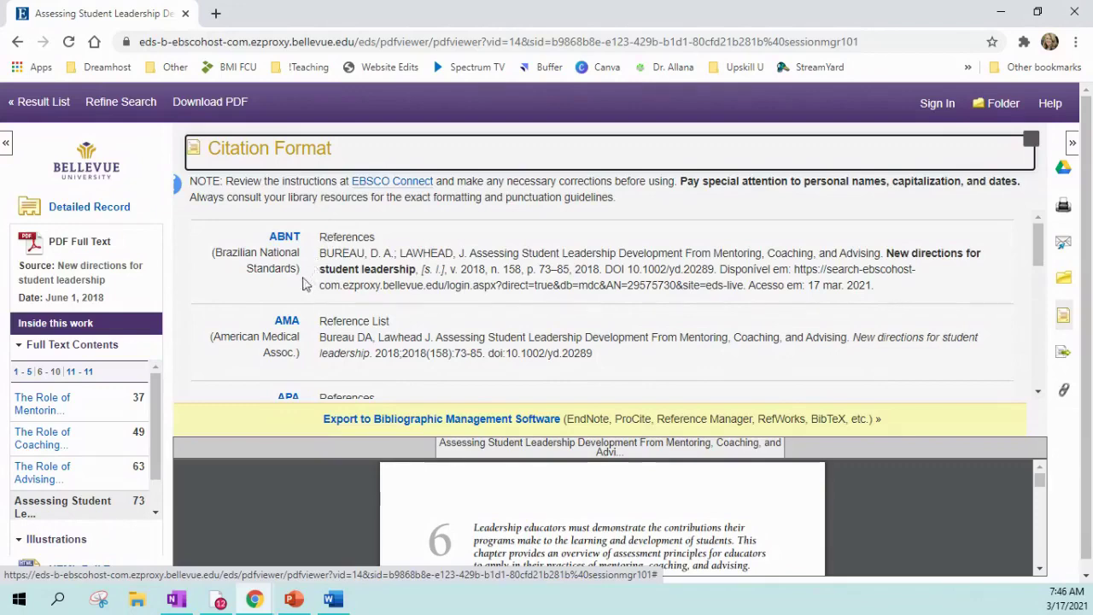
scroll(279, 311, down, 2)
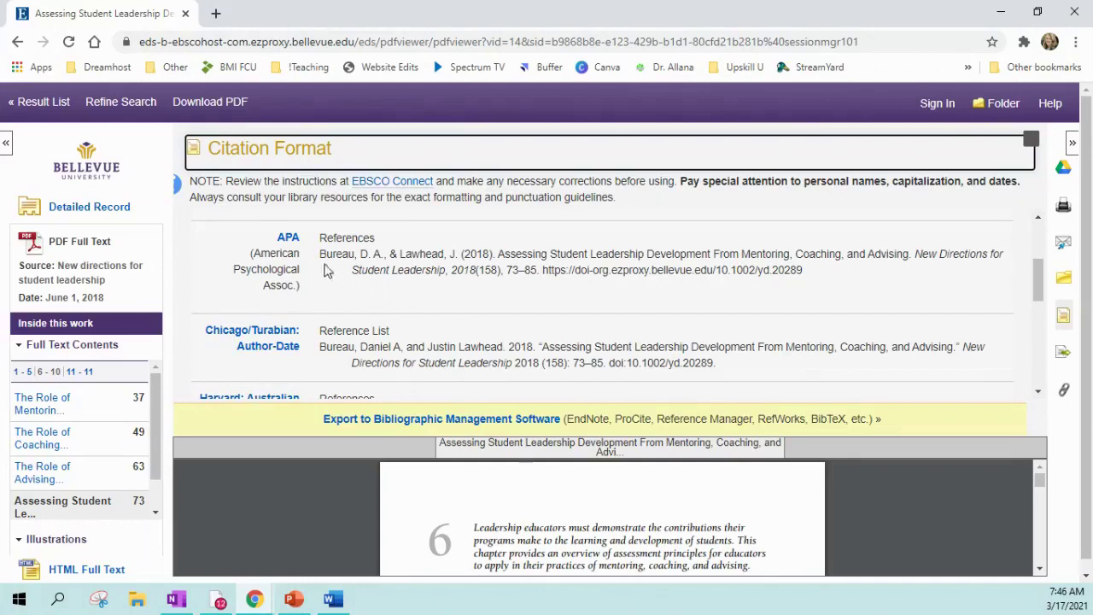
drag(320, 258, 817, 283)
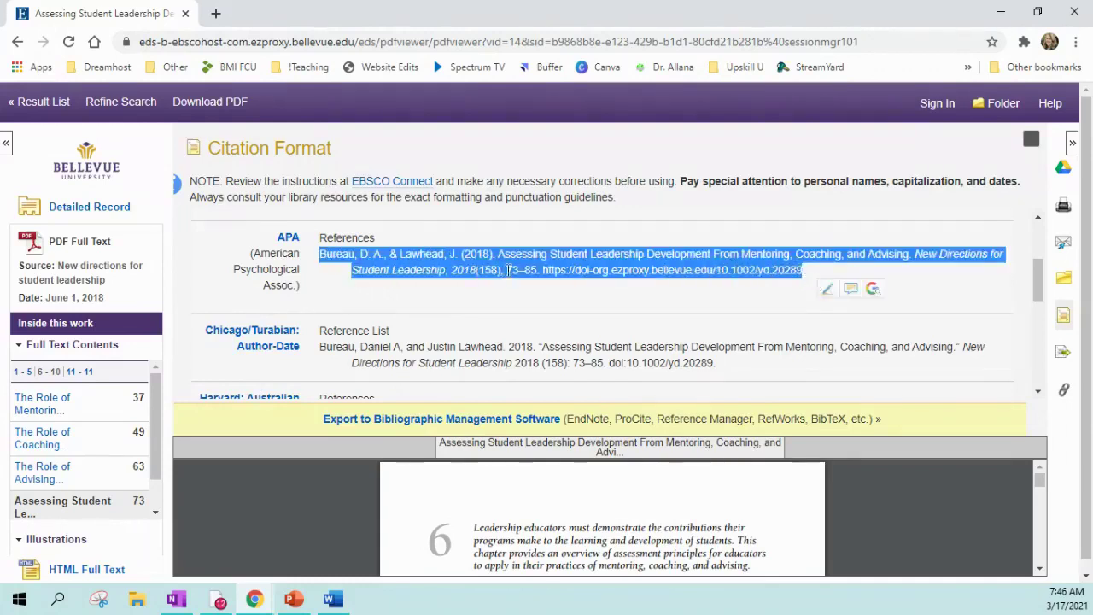
click(815, 281)
Step: Examine the article's references in the other listed citation styles, such as ABNT, AMA and Chicago/Turabian, alongside the APA entry
scroll(782, 300, down, 2)
scroll(782, 300, up, 4)
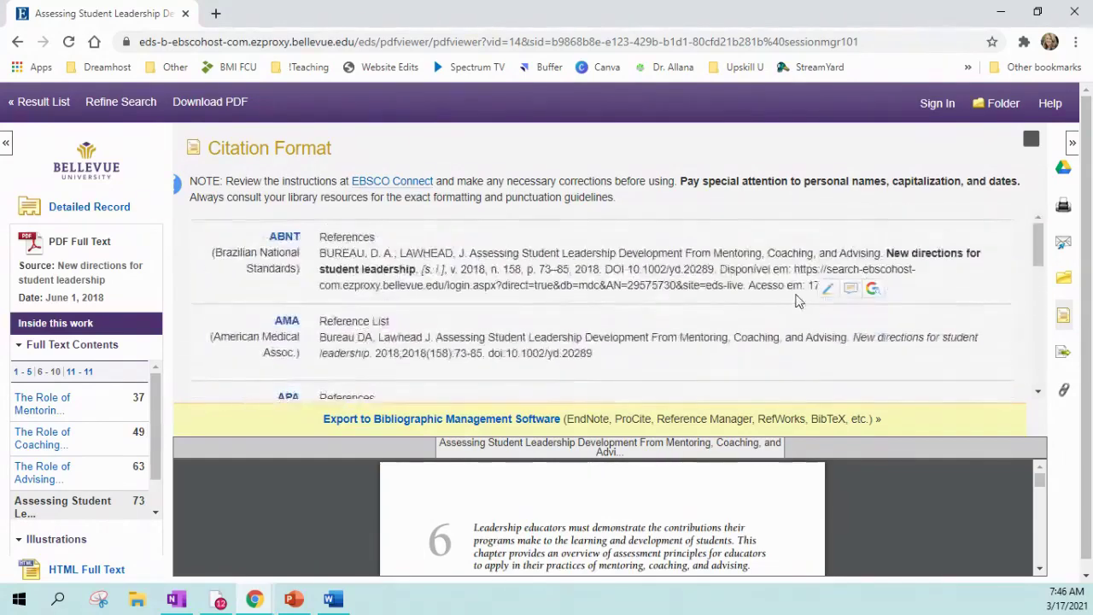
scroll(794, 300, down, 1)
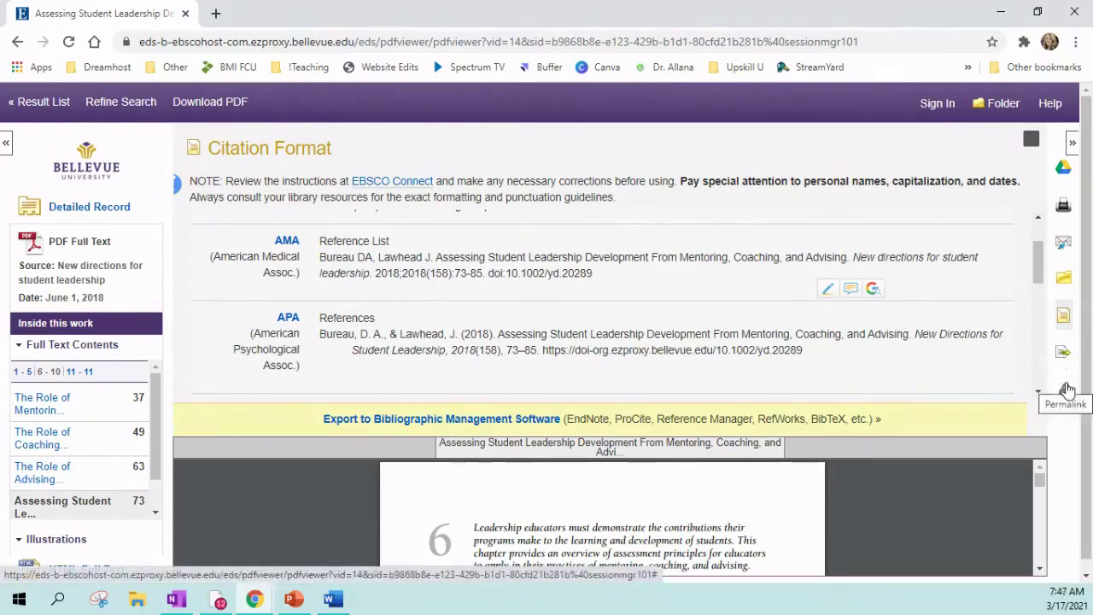
scroll(623, 287, up, 2)
scroll(624, 286, down, 2)
scroll(619, 290, down, 1)
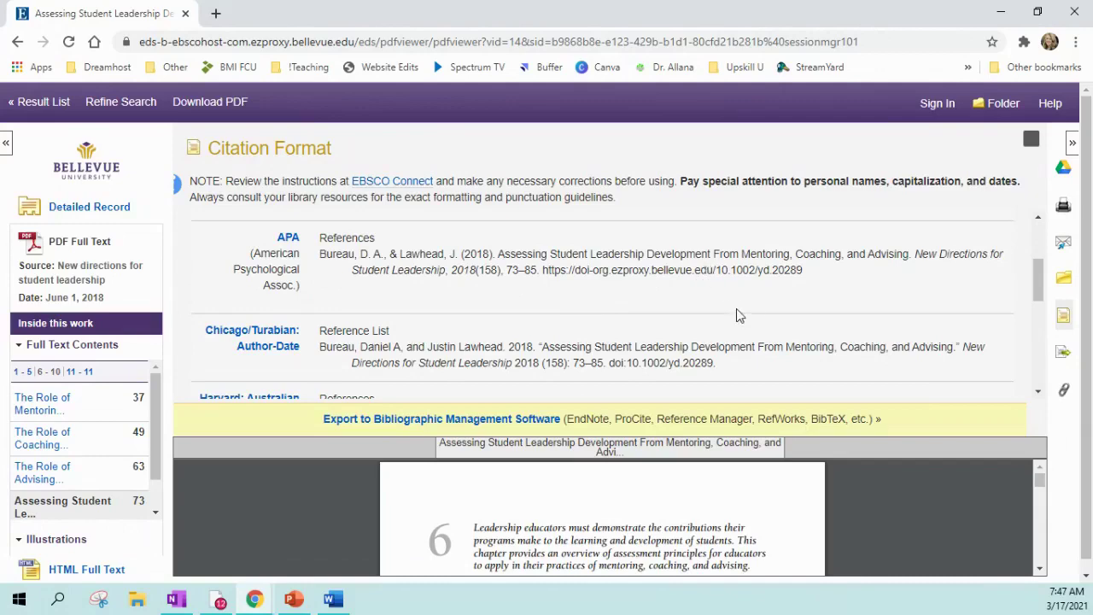
scroll(717, 317, down, 1)
scroll(718, 320, up, 1)
scroll(609, 299, up, 1)
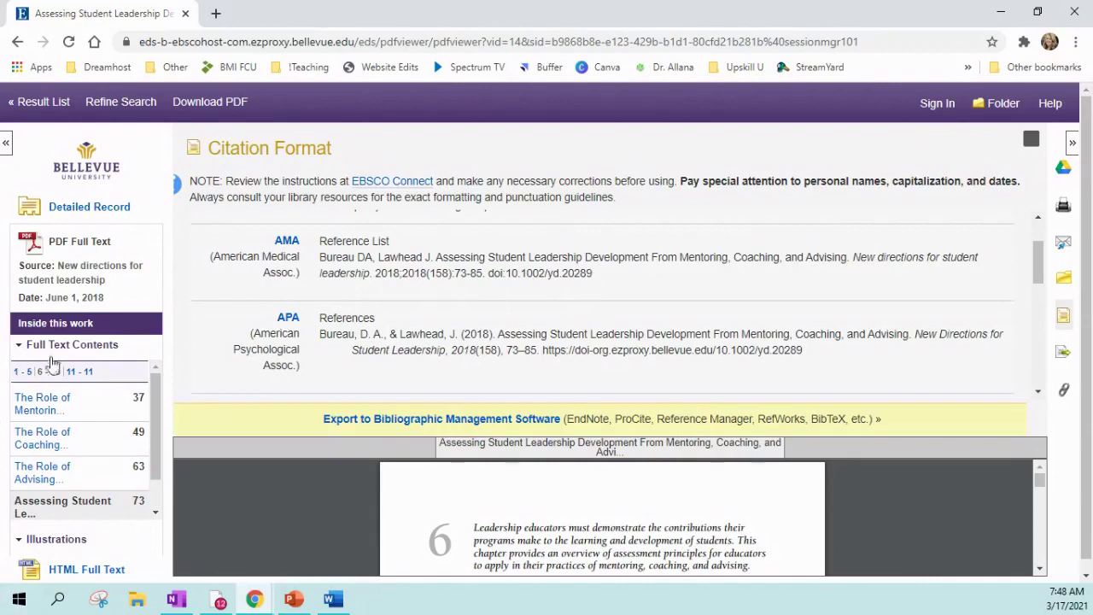
Step: Look over the article's full text contents list, and return to the beginning of the search result list
scroll(51, 358, down, 1)
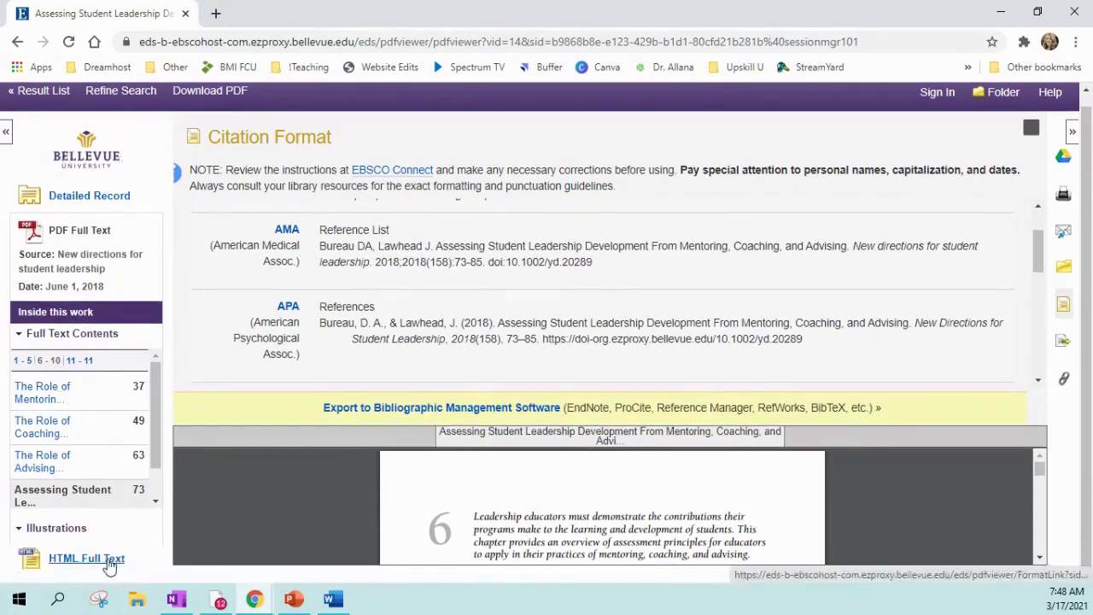
scroll(122, 464, down, 1)
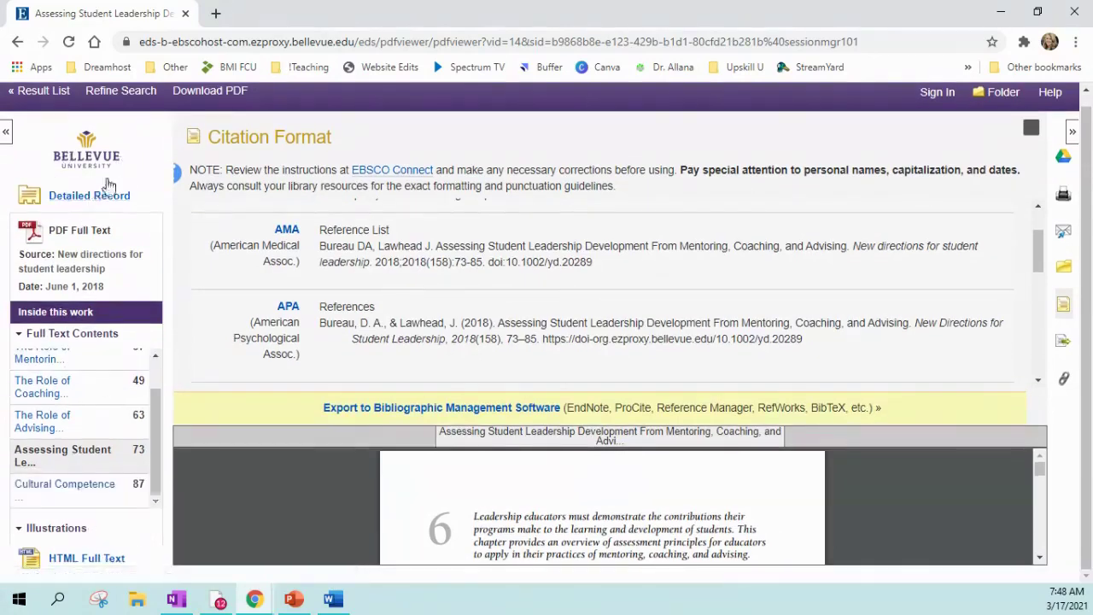
click(34, 92)
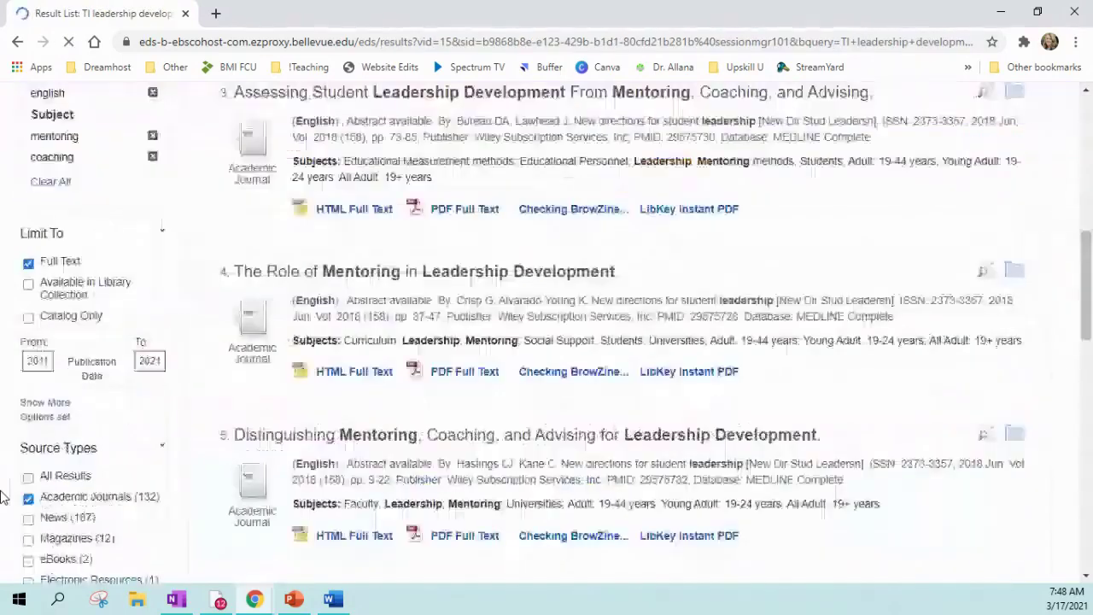
scroll(550, 397, up, 4)
scroll(551, 397, up, 4)
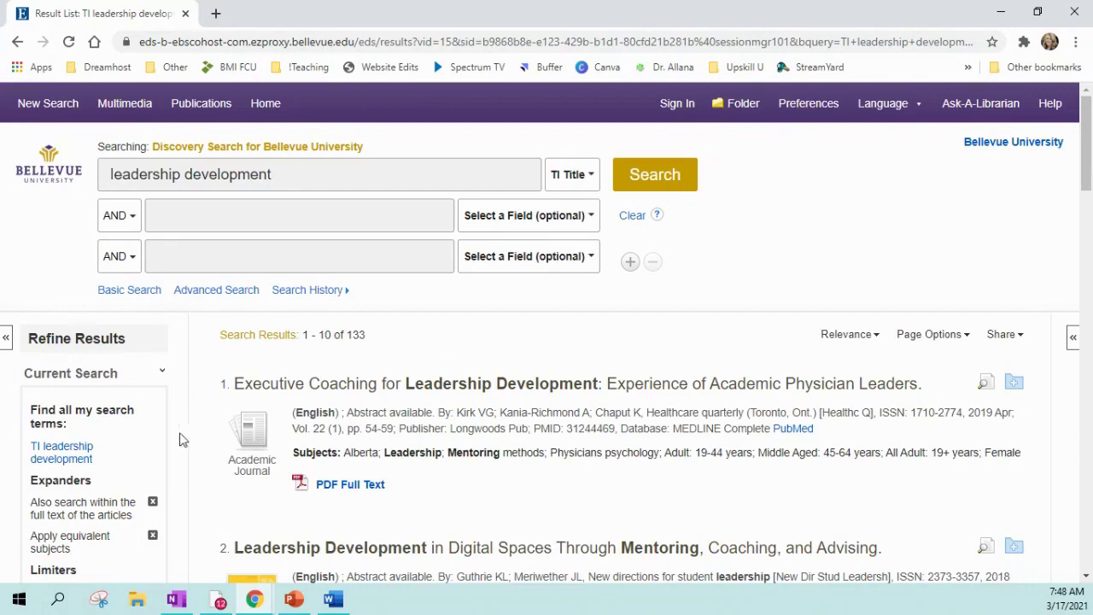
Step: Review the current search limiters, the remaining refinement categories and the listed articles on mentoring and coaching in leadership development
scroll(190, 434, down, 5)
scroll(168, 438, up, 3)
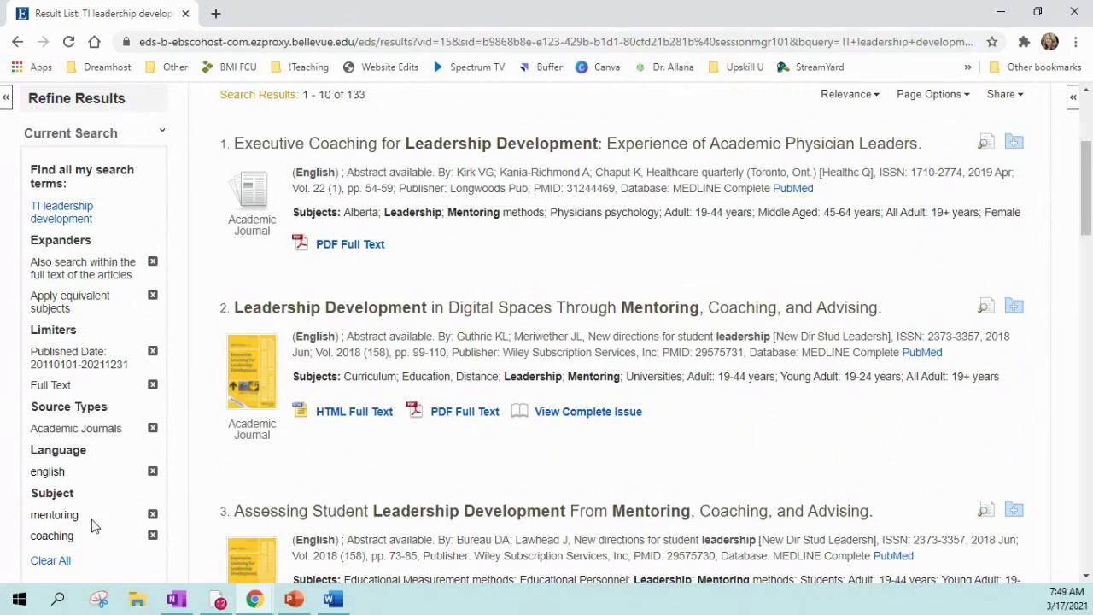
scroll(92, 547, down, 2)
scroll(106, 528, down, 9)
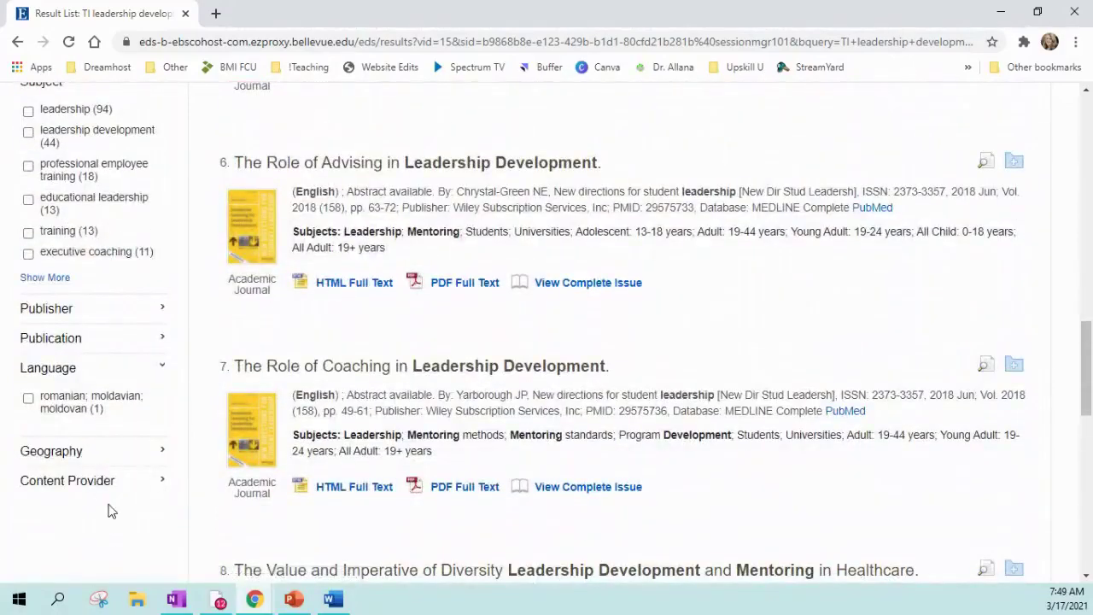
scroll(110, 511, up, 7)
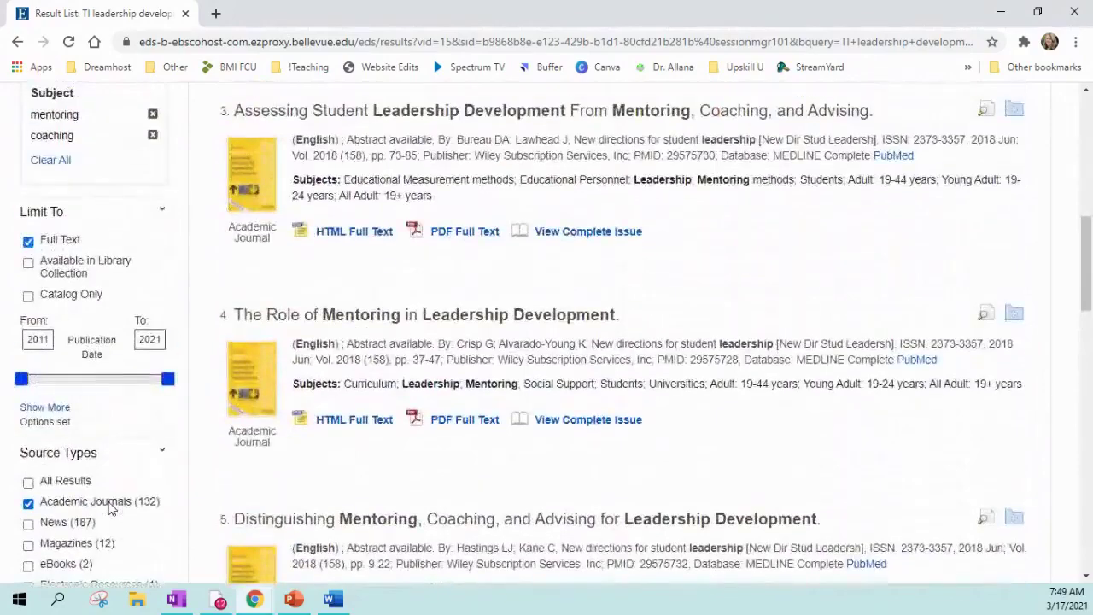
scroll(250, 435, up, 3)
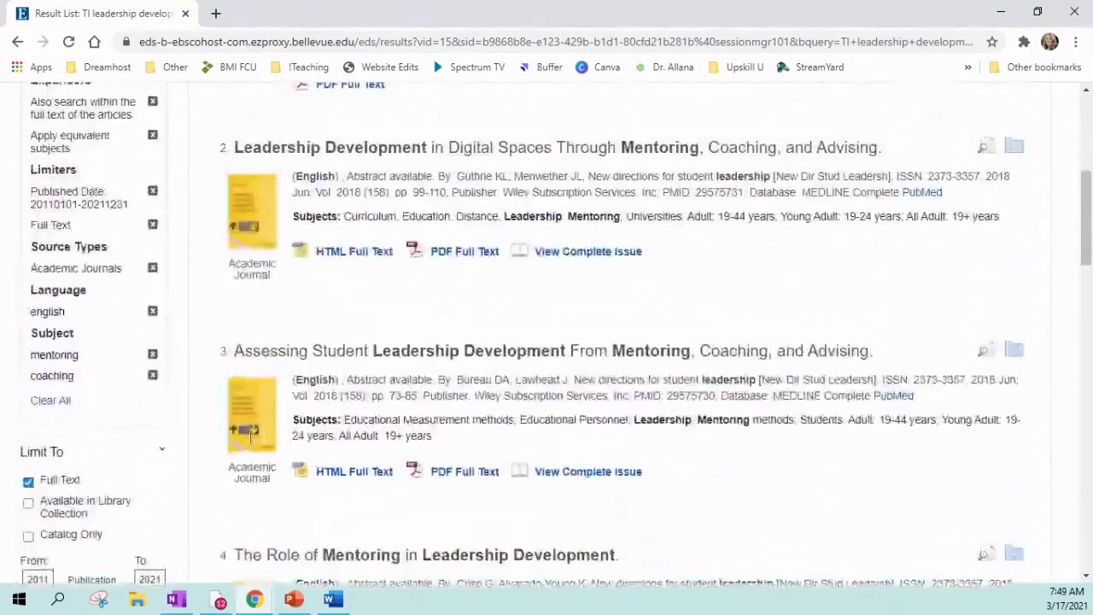
scroll(250, 436, up, 5)
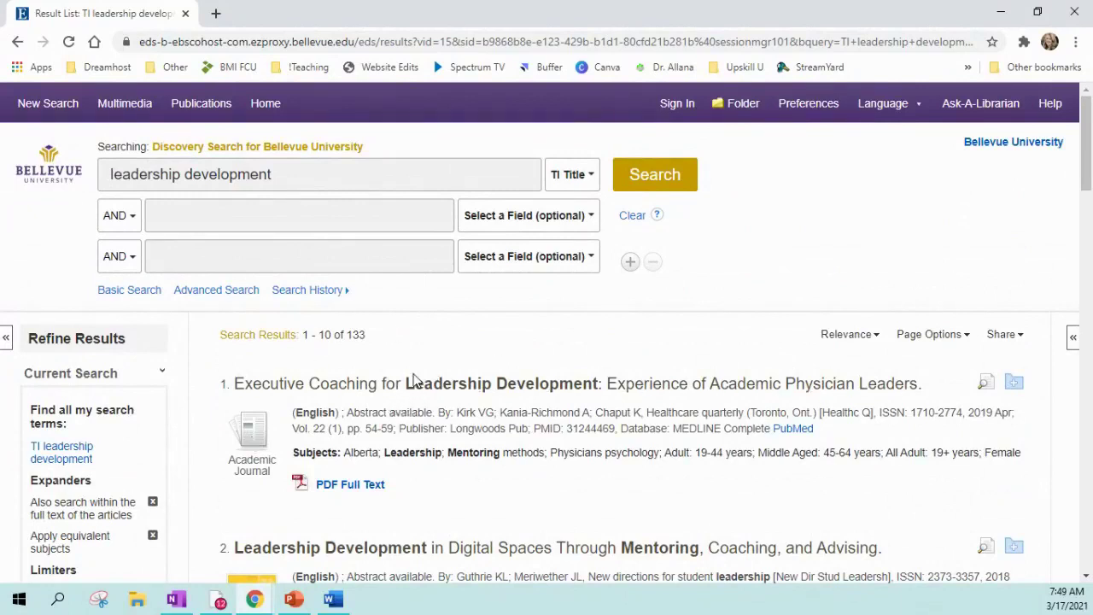
scroll(413, 381, down, 5)
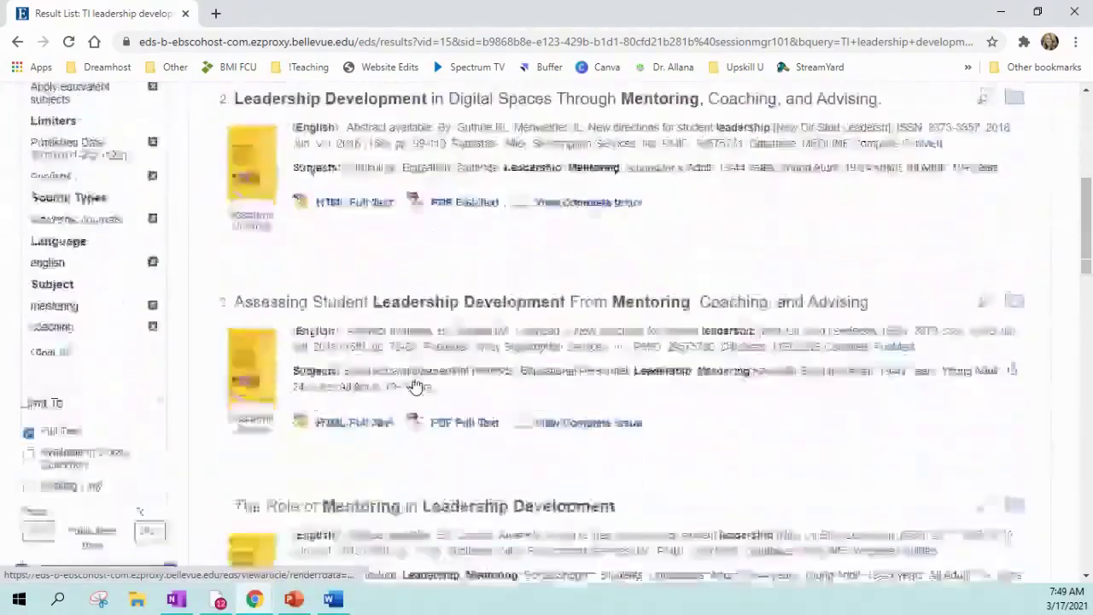
scroll(413, 384, down, 8)
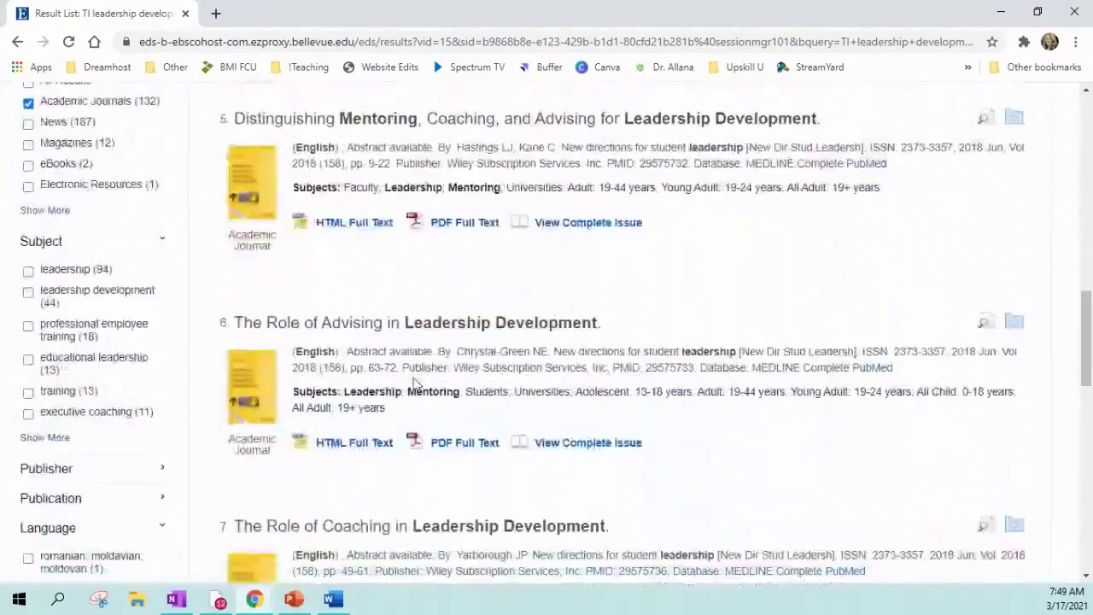
scroll(413, 384, down, 3)
scroll(413, 384, up, 15)
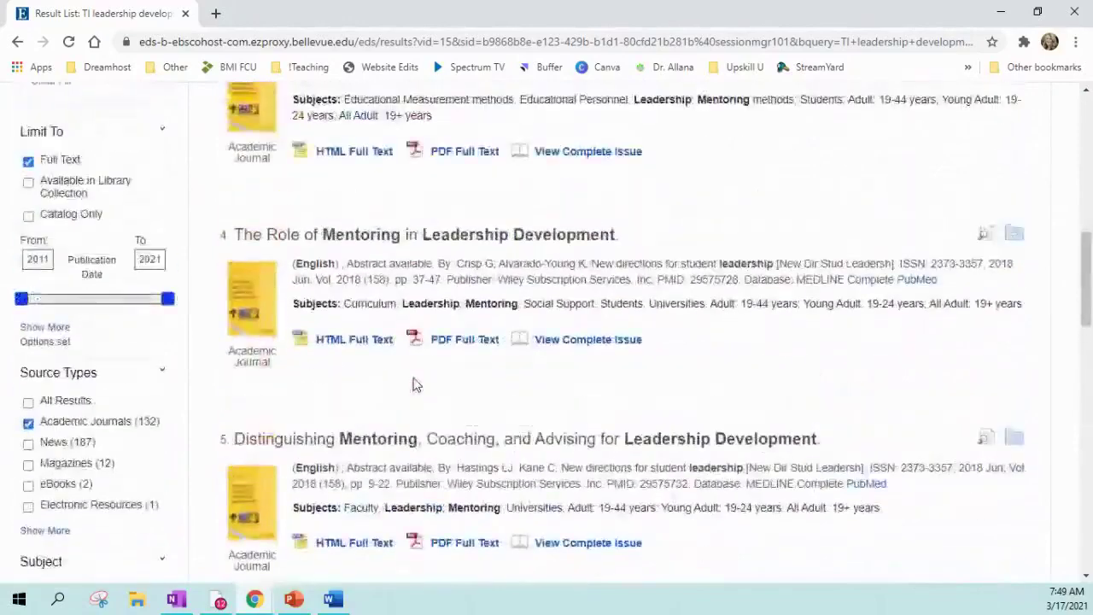
scroll(413, 384, up, 3)
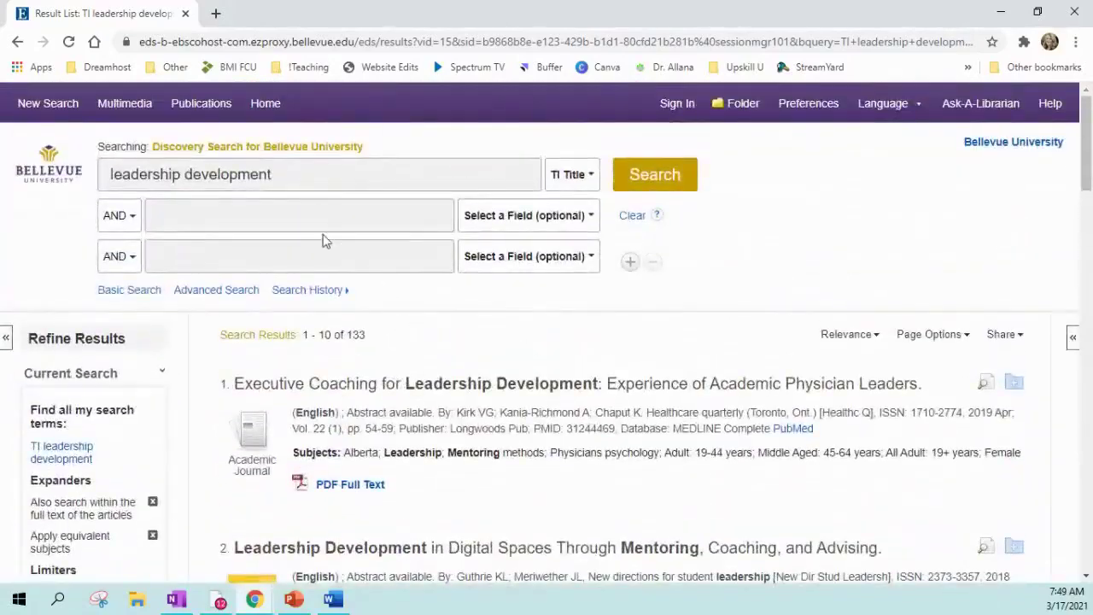
Step: Examine the searchable fields and the AND, OR and NOT operators offered for the second search term, leaving them unchanged
click(505, 217)
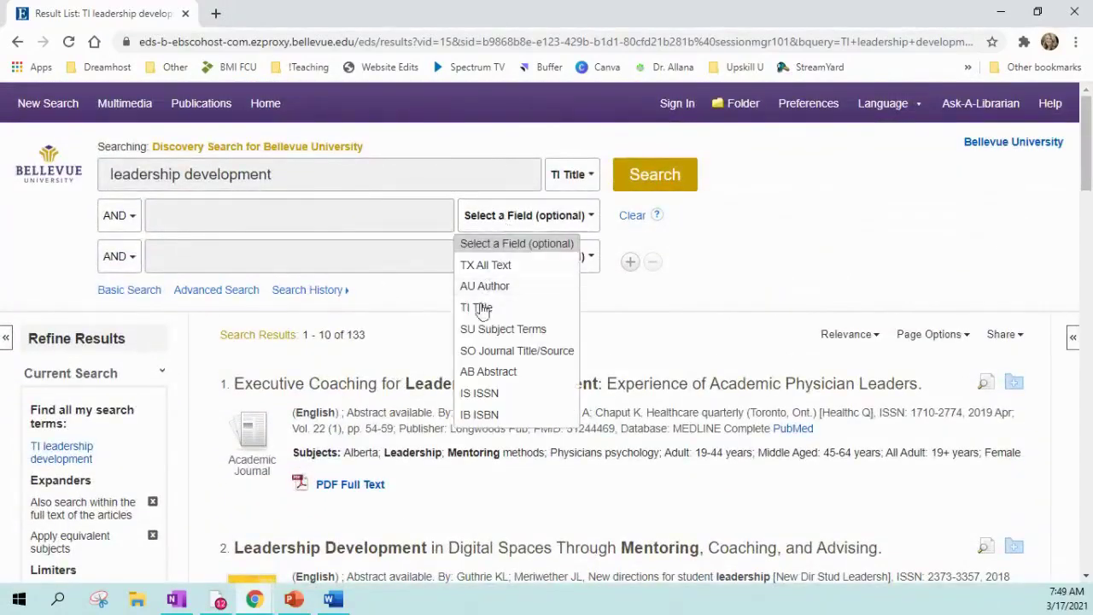
click(287, 229)
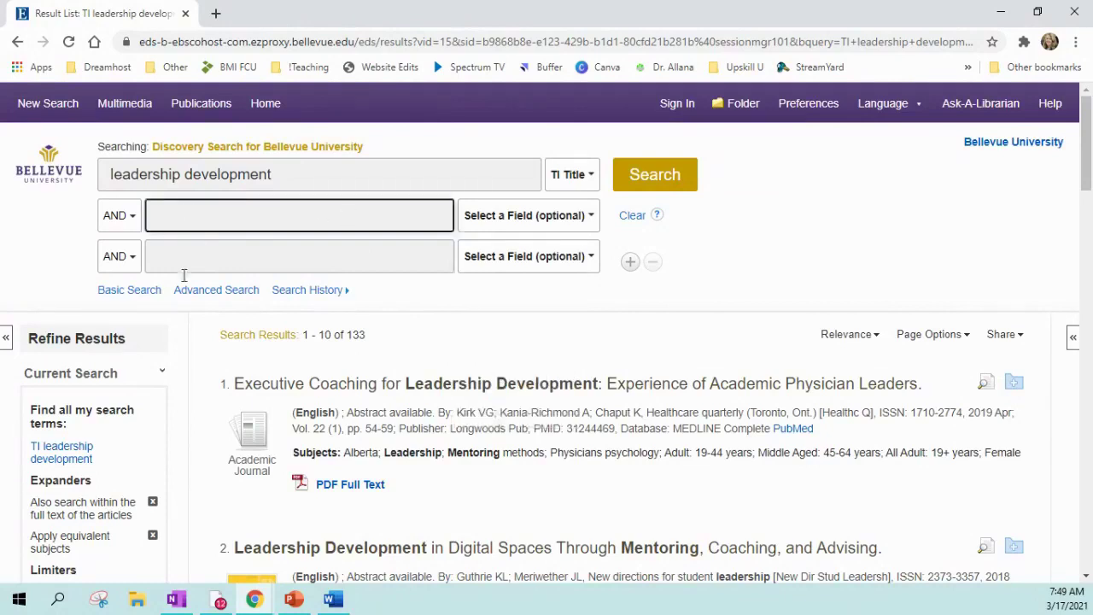
click(121, 223)
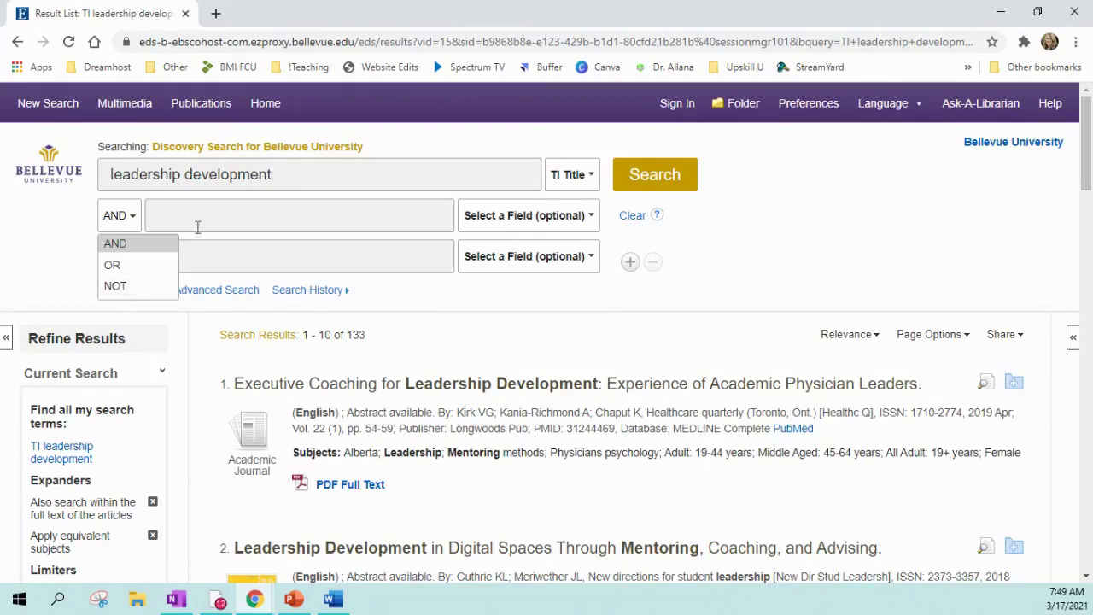
click(245, 221)
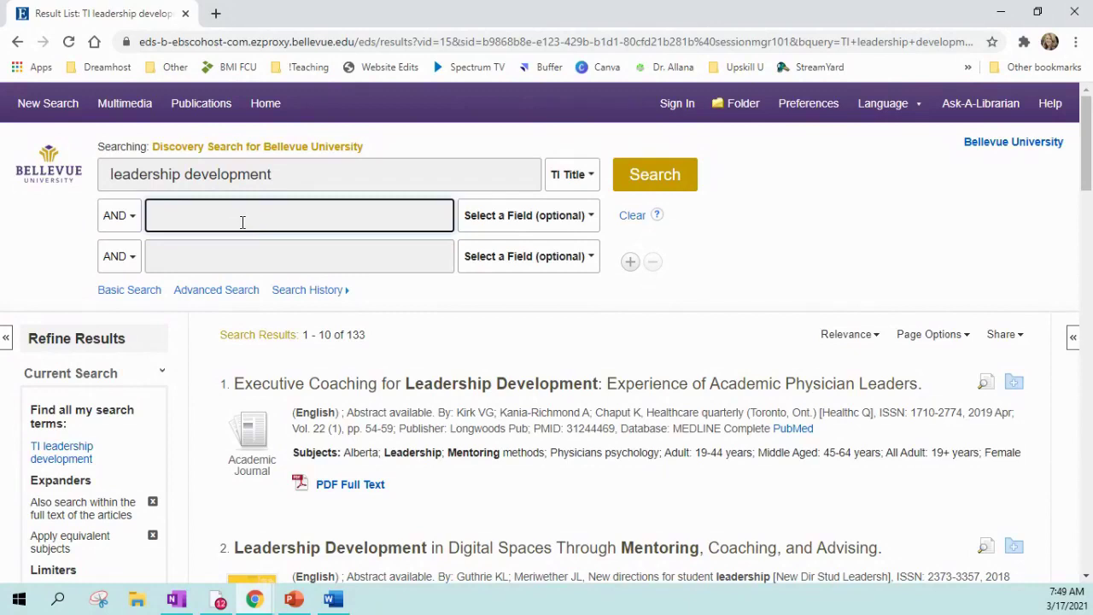
click(521, 215)
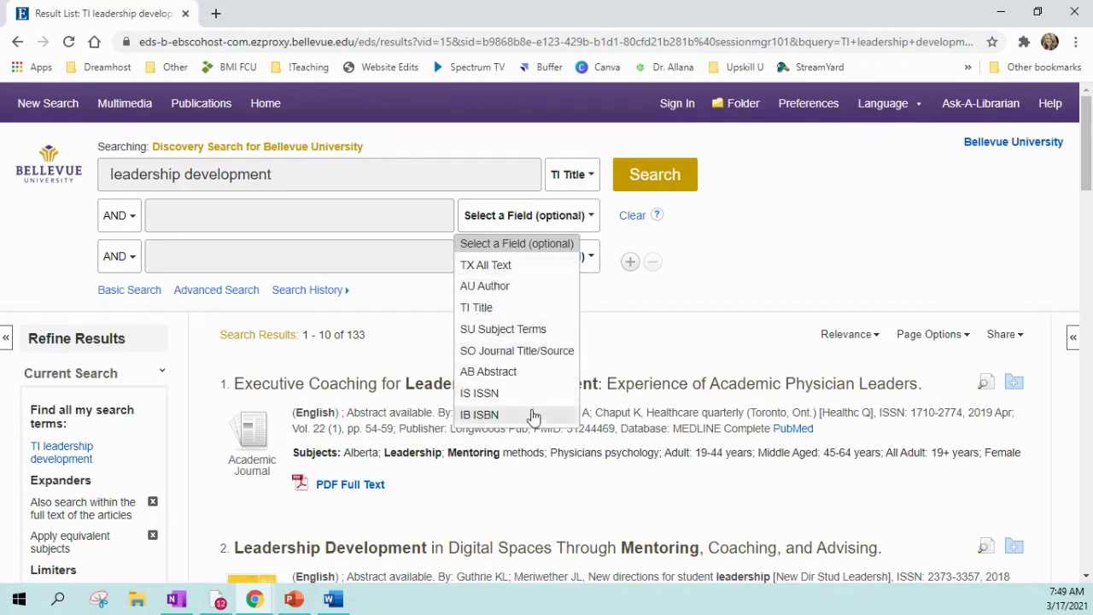
click(31, 210)
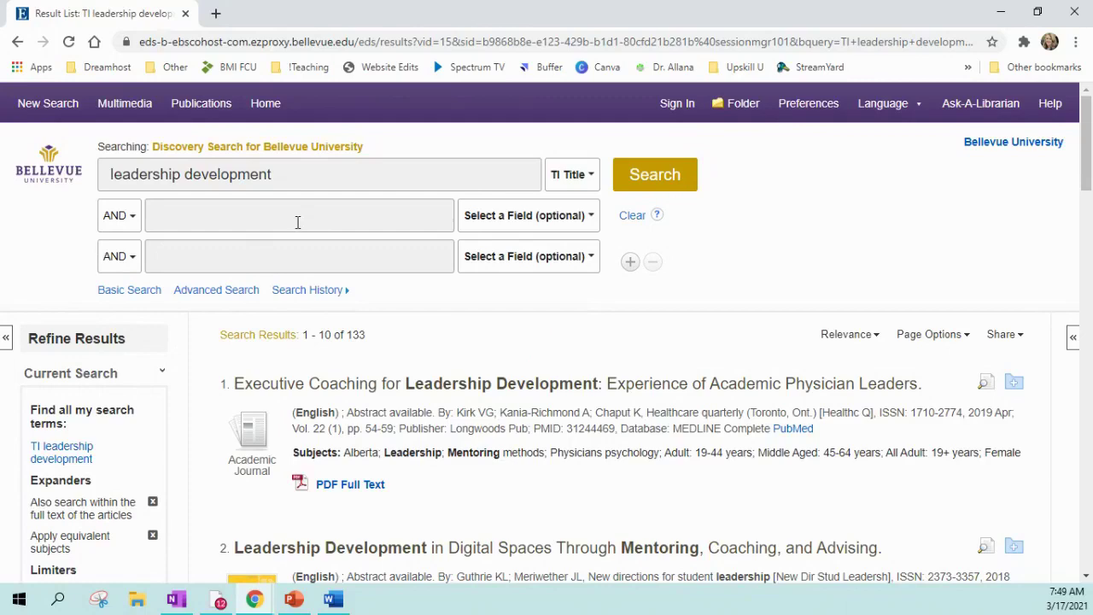
Step: Check the applied filters again, including the Full Text limit, publication date range and source types
scroll(298, 390, down, 5)
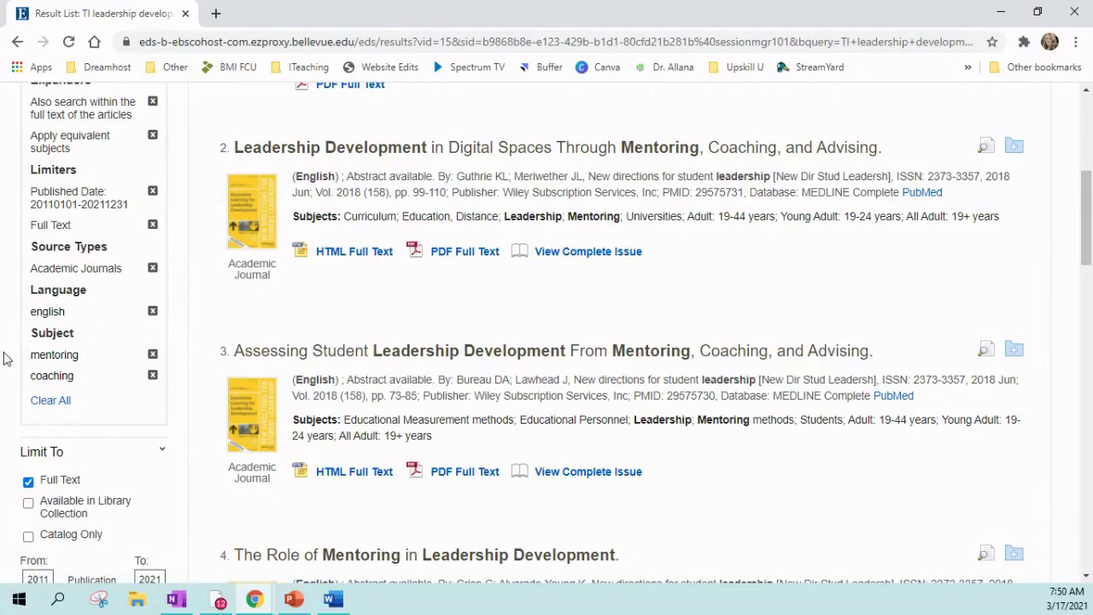
scroll(4, 359, down, 1)
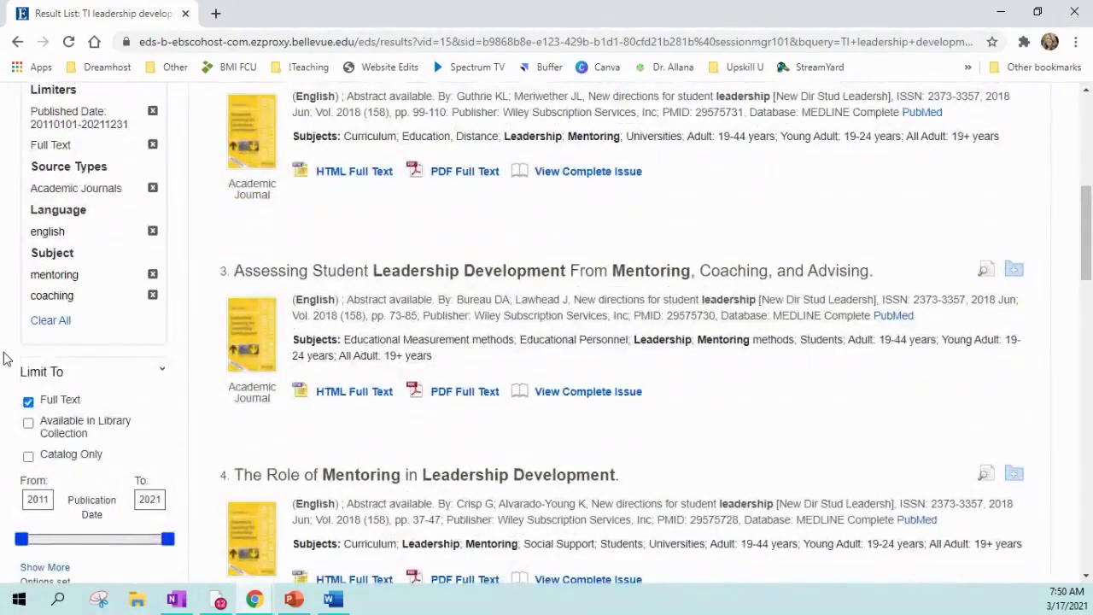
scroll(5, 359, down, 3)
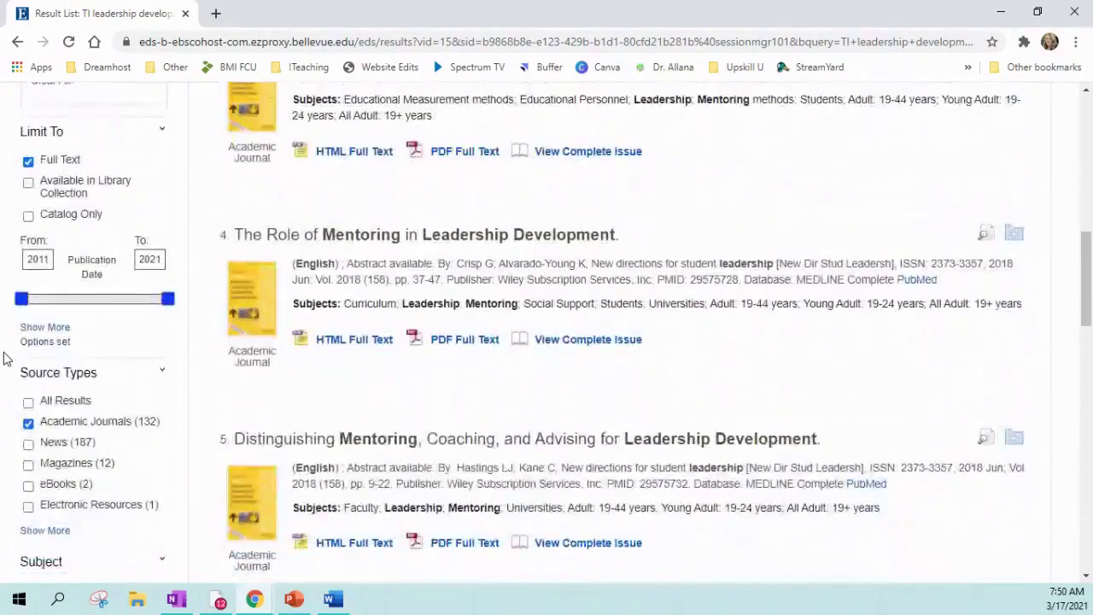